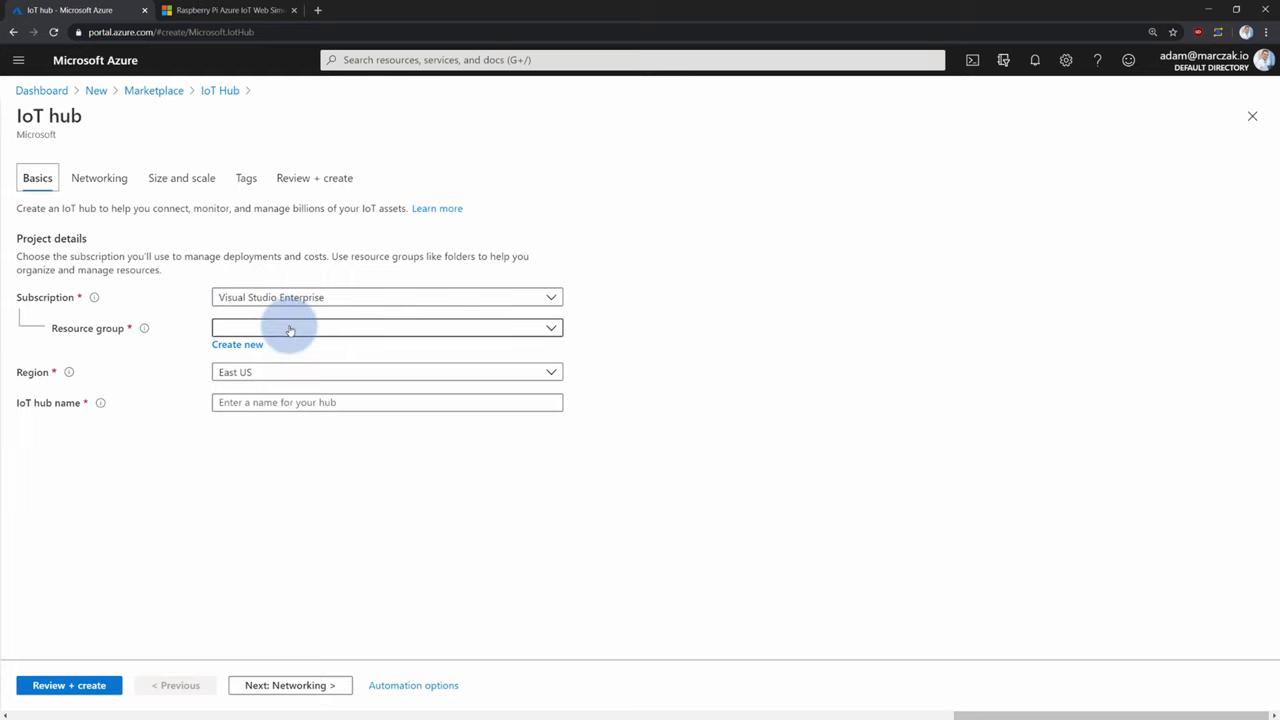
- Create a new resource group named azure-stream-analytics-intro for the IoT hub
{"action": "left_click", "coordinate": [248, 344]}
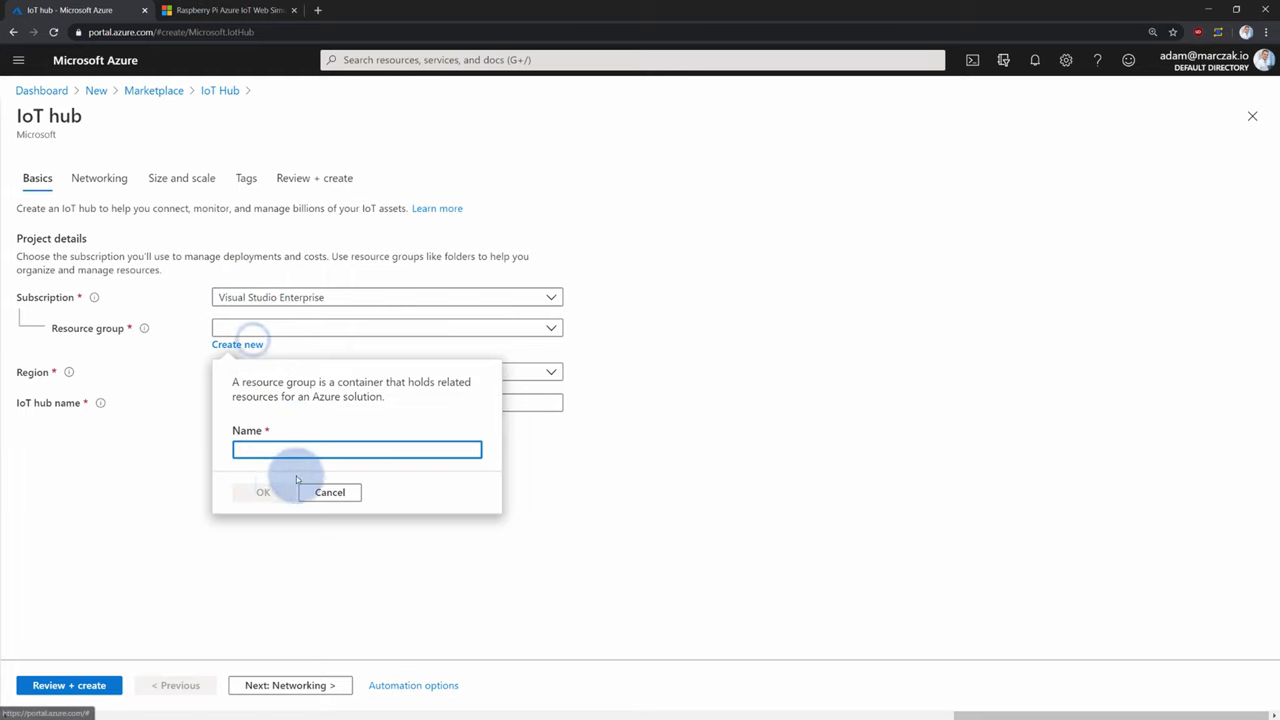
{"action": "type", "text": "azure-stream-analytics-intro"}
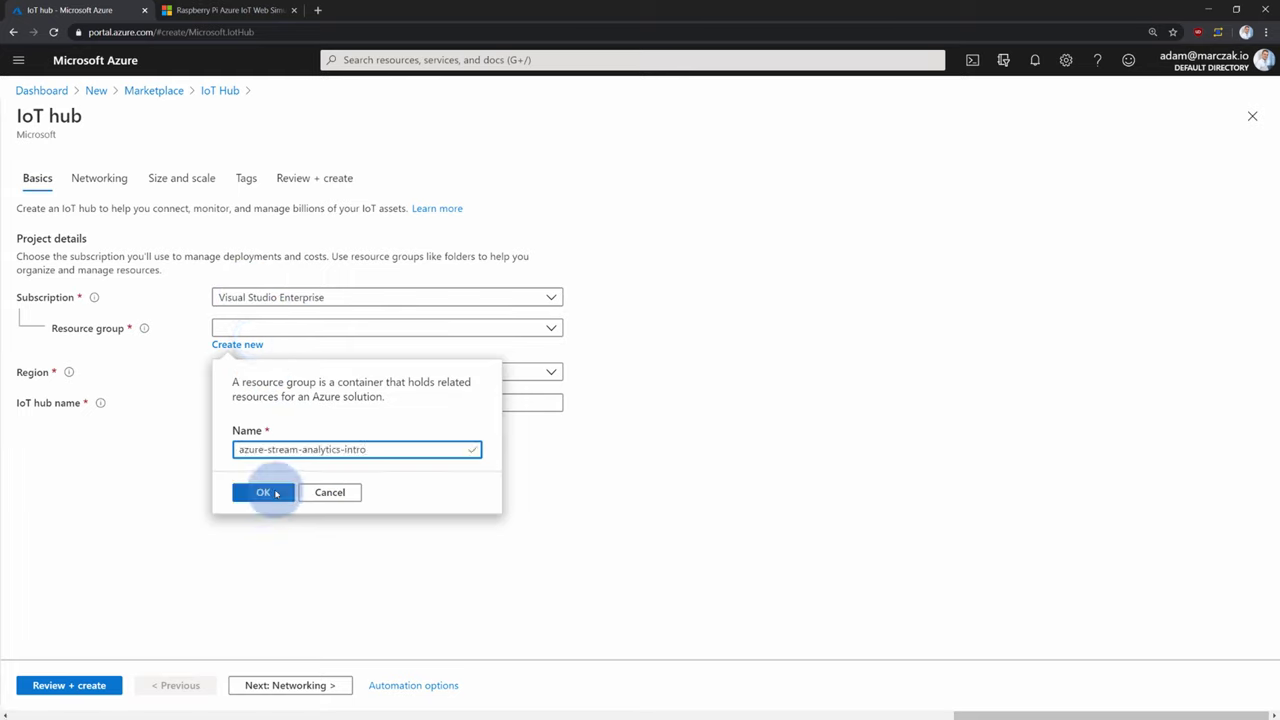
{"action": "left_click", "coordinate": [265, 492]}
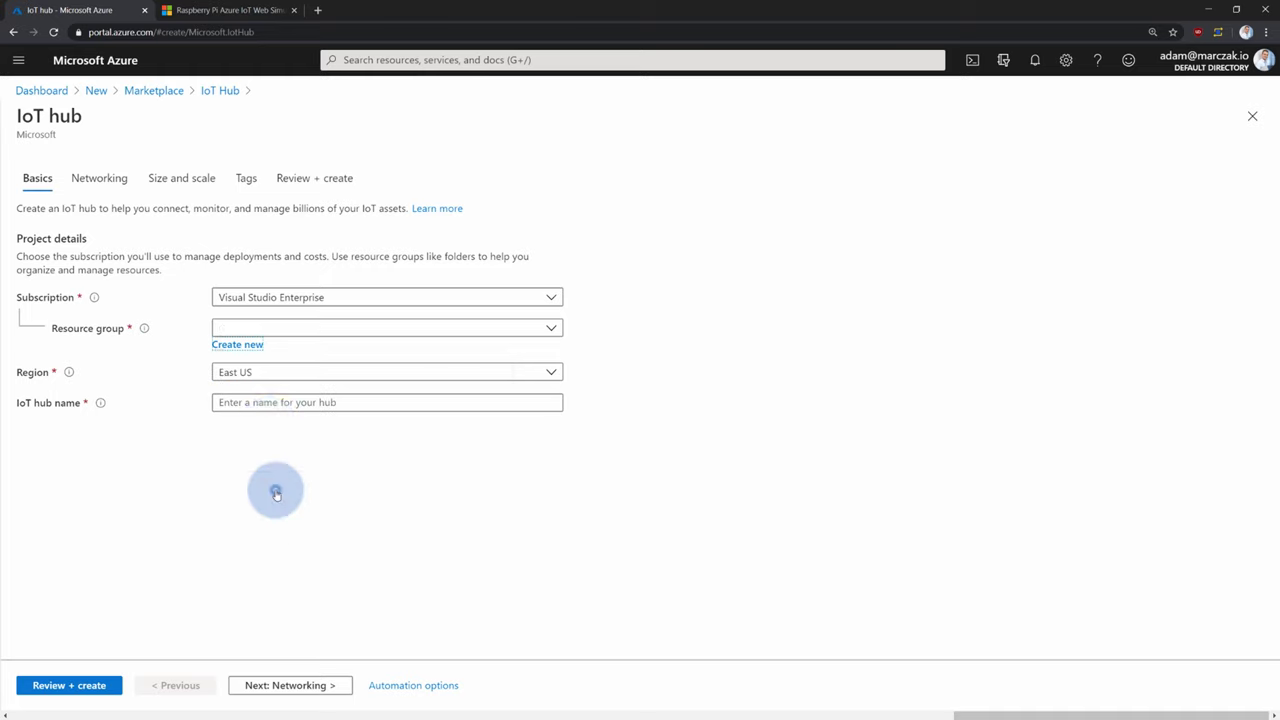
- Set the region to North Europe, name the IoT hub amdemoiothub, and review and create it
{"action": "left_click", "coordinate": [274, 376]}
{"action": "type", "text": "north"}
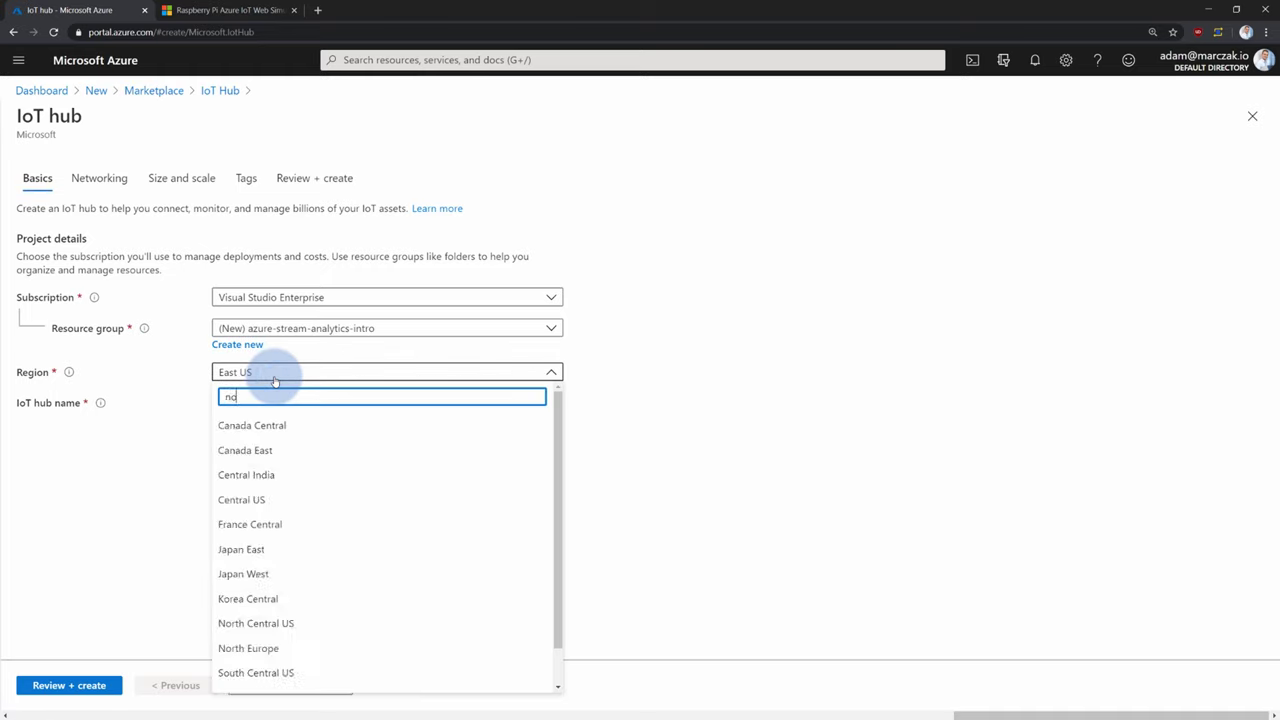
{"action": "left_click", "coordinate": [257, 450]}
{"action": "left_click", "coordinate": [266, 402]}
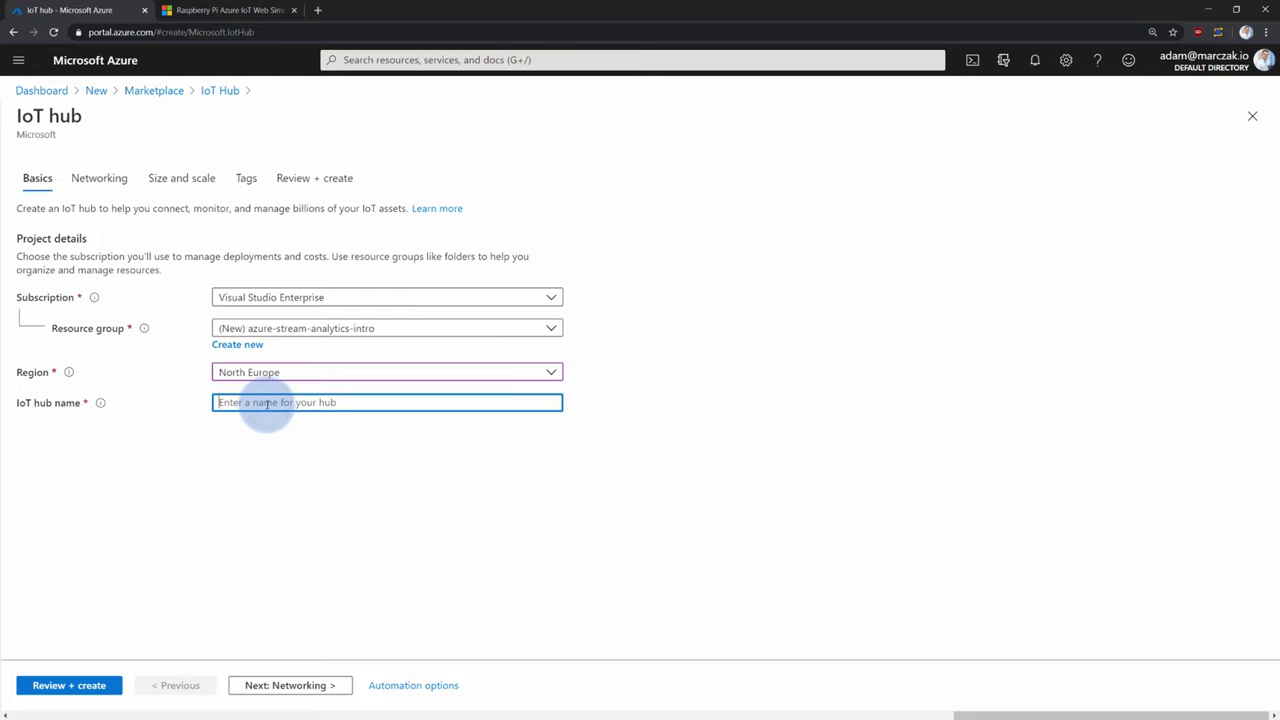
{"action": "type", "text": "amdemoiothub"}
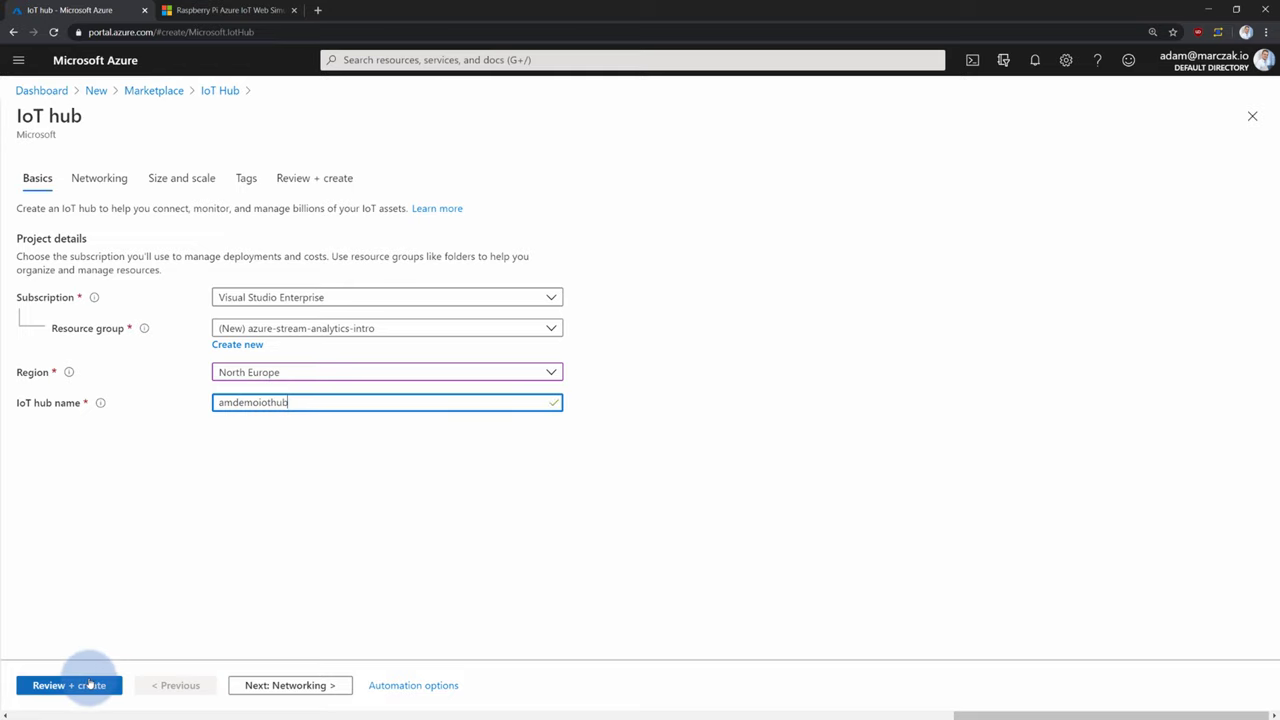
{"action": "left_click", "coordinate": [90, 685]}
{"action": "left_click", "coordinate": [64, 688]}
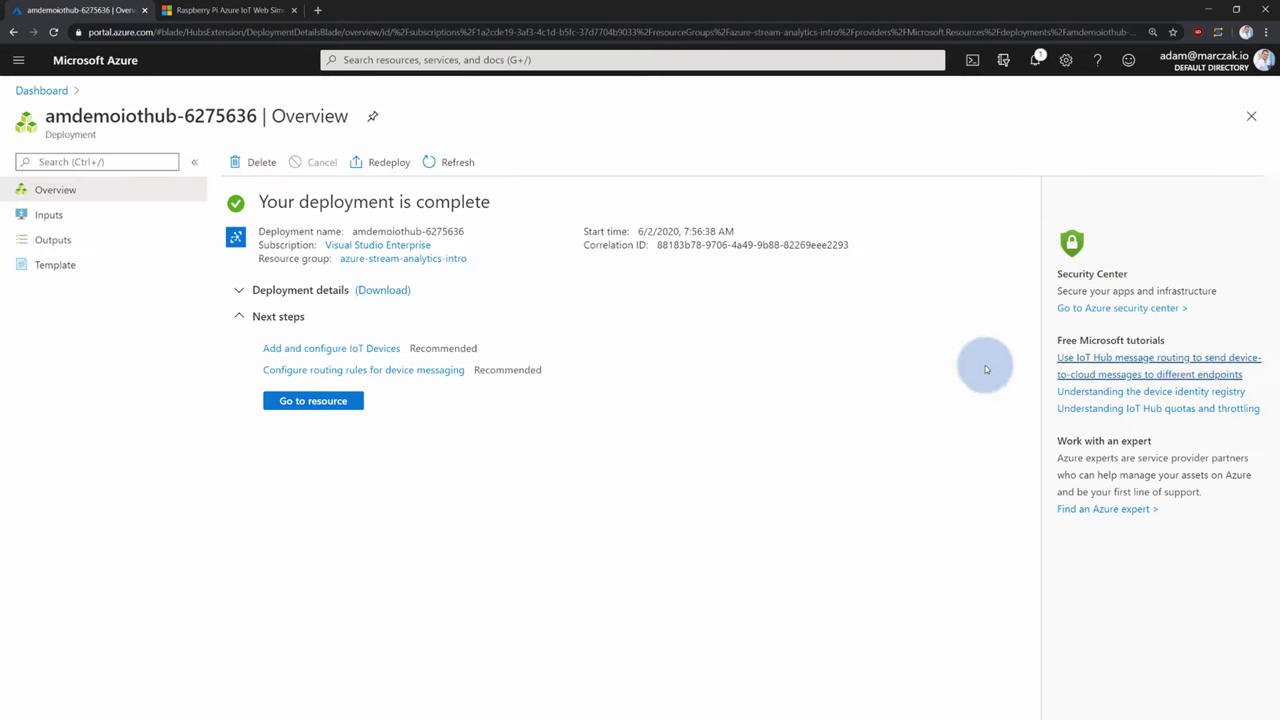
- Open the deployed IoT hub and register a new IoT device with the ID my-iot-device
{"action": "left_click", "coordinate": [318, 401]}
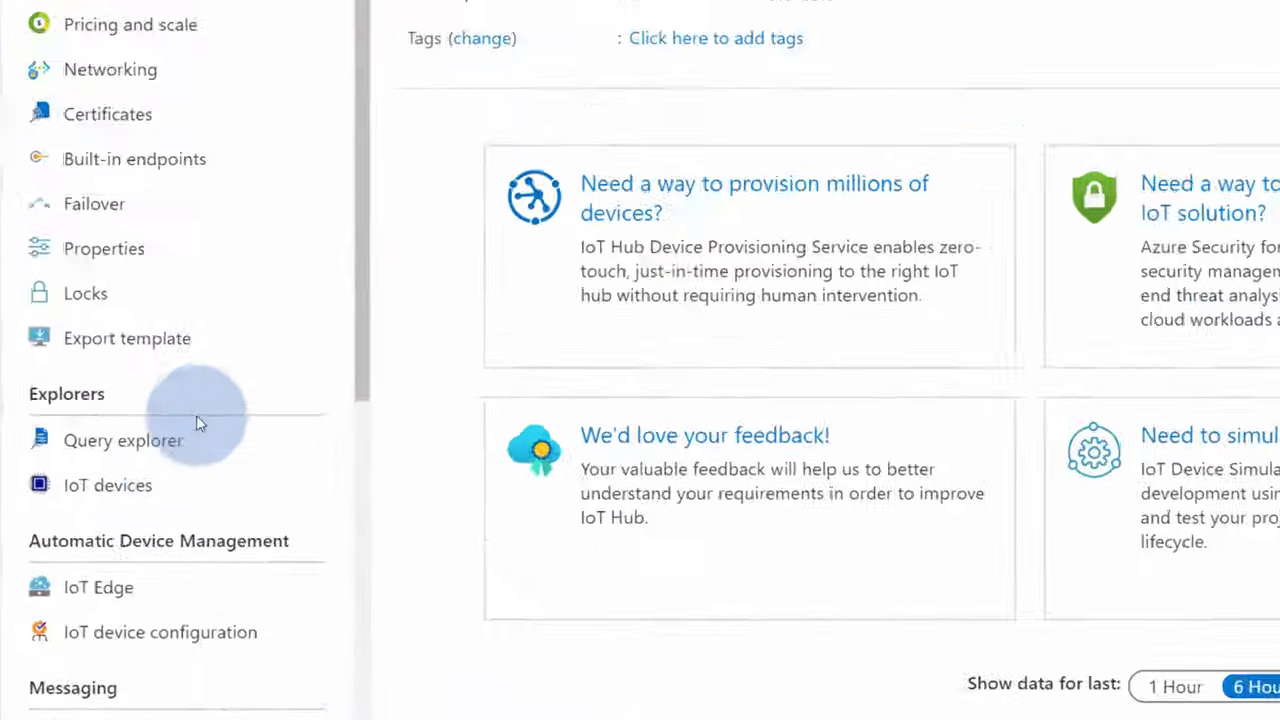
{"action": "left_click", "coordinate": [138, 494]}
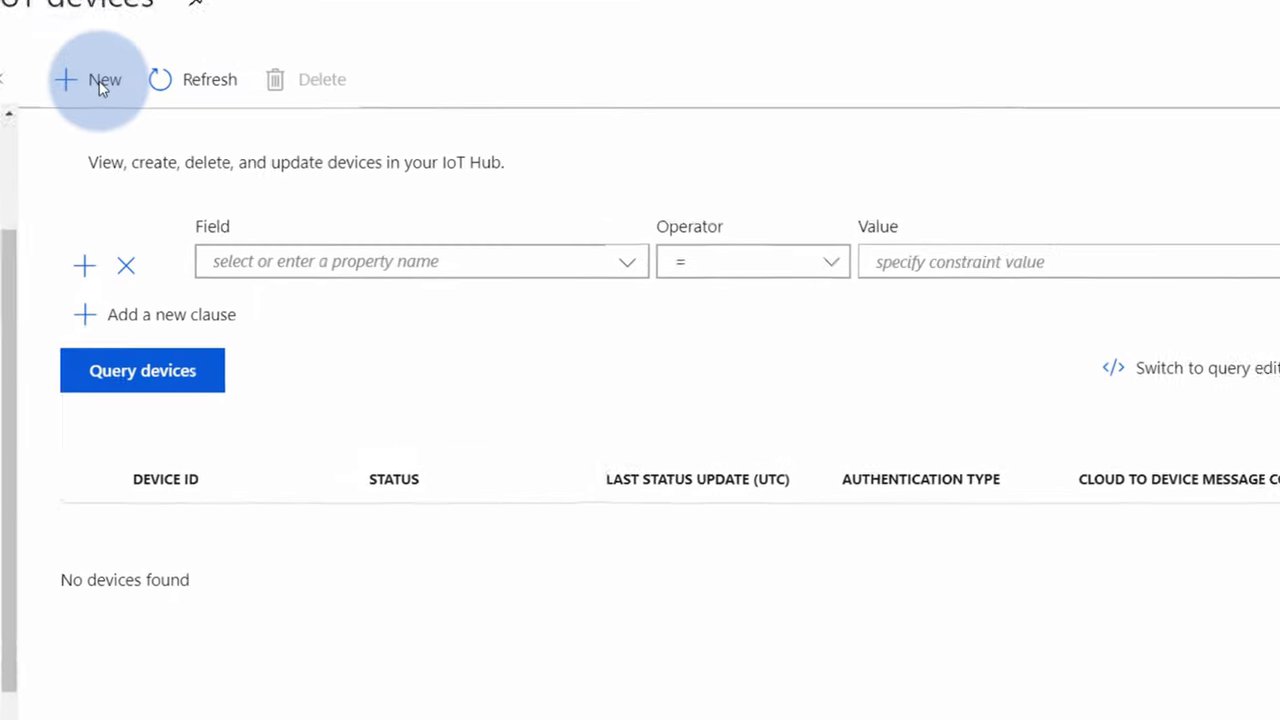
{"action": "left_click", "coordinate": [116, 92]}
{"action": "left_click", "coordinate": [213, 264]}
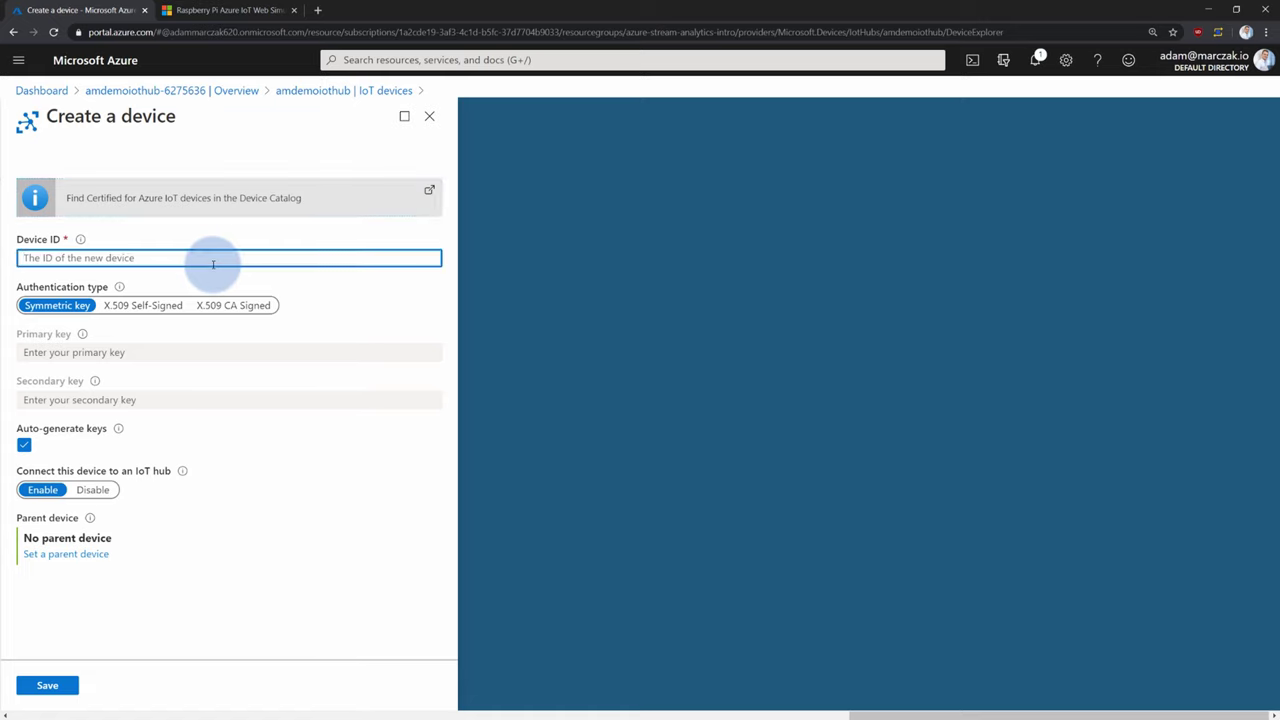
{"action": "type", "text": "my-iot-de"}
{"action": "left_click", "coordinate": [64, 686]}
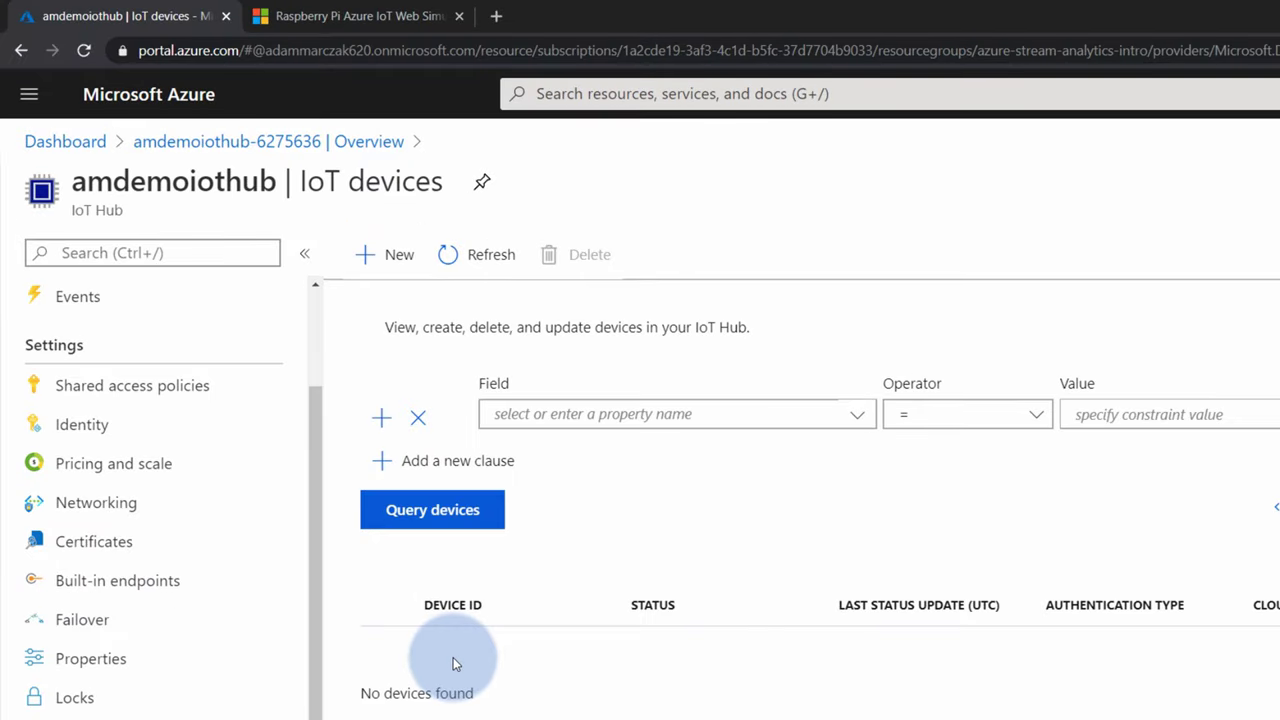
- Refresh the device list, open my-iot-device and copy its primary connection string
{"action": "left_click", "coordinate": [476, 252]}
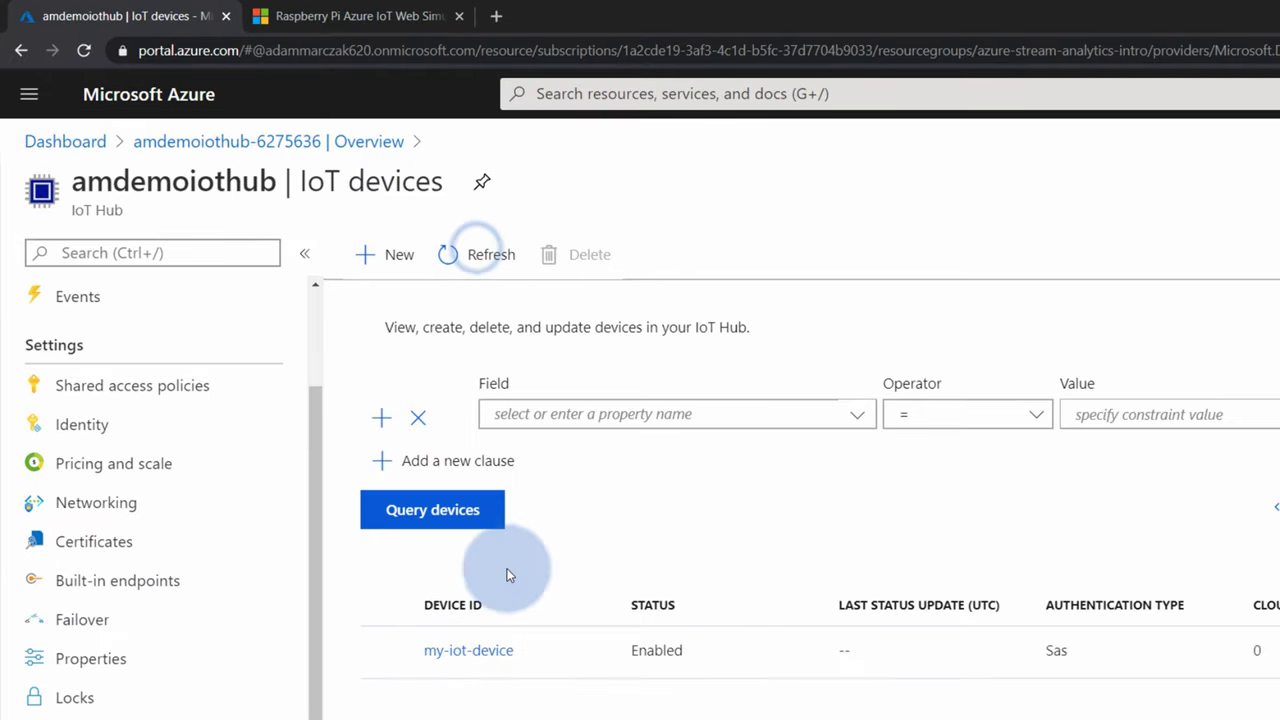
{"action": "left_click", "coordinate": [484, 651]}
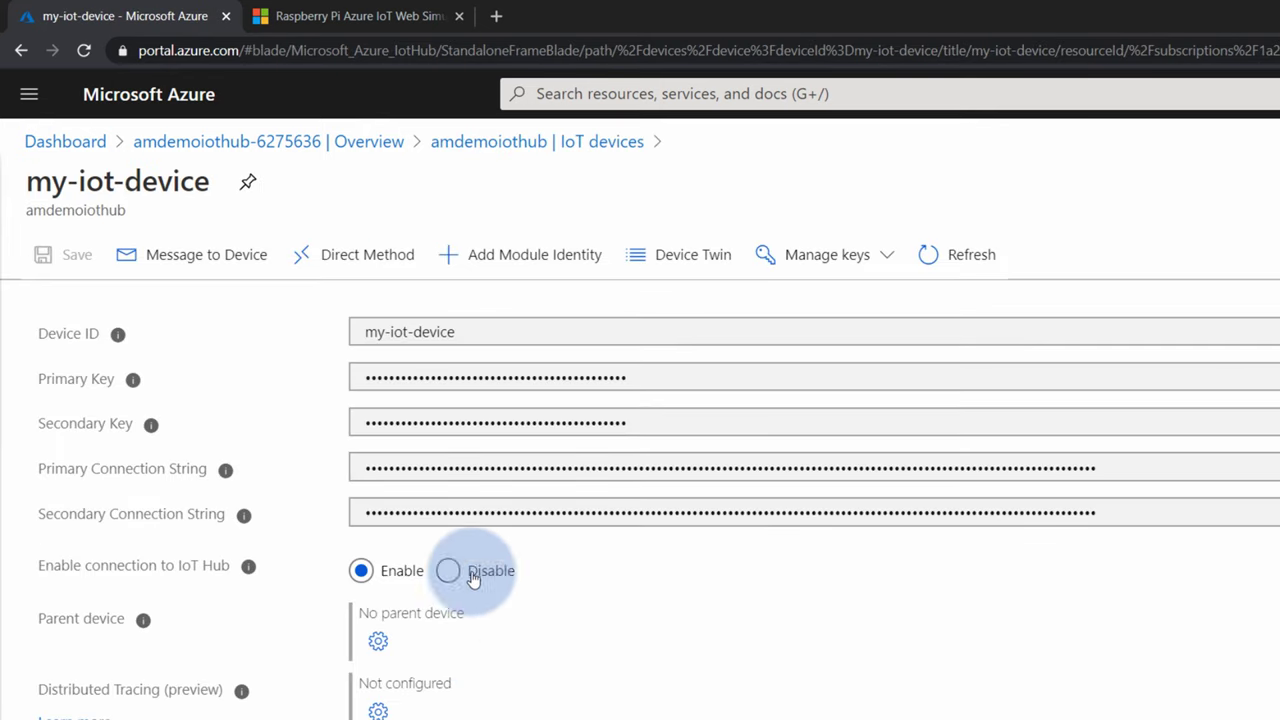
{"action": "left_click_drag", "start_coordinate": [36, 470], "coordinate": [196, 470]}
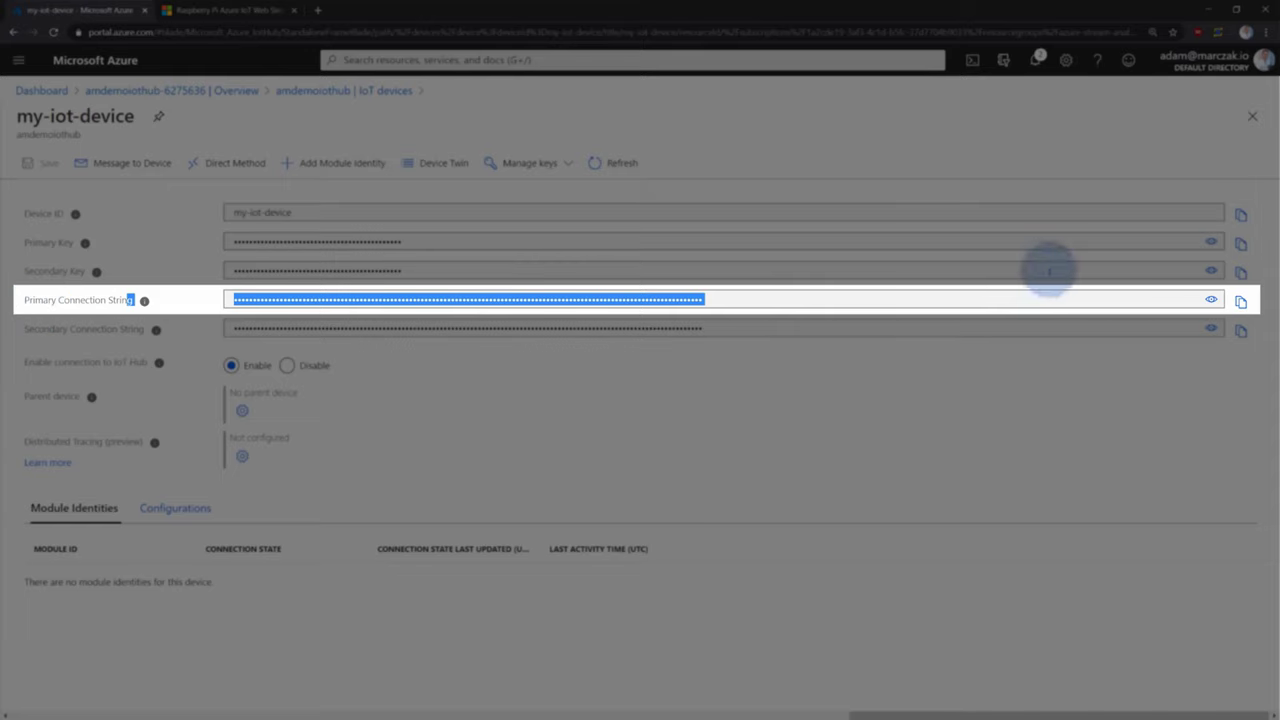
{"action": "left_click", "coordinate": [1240, 302]}
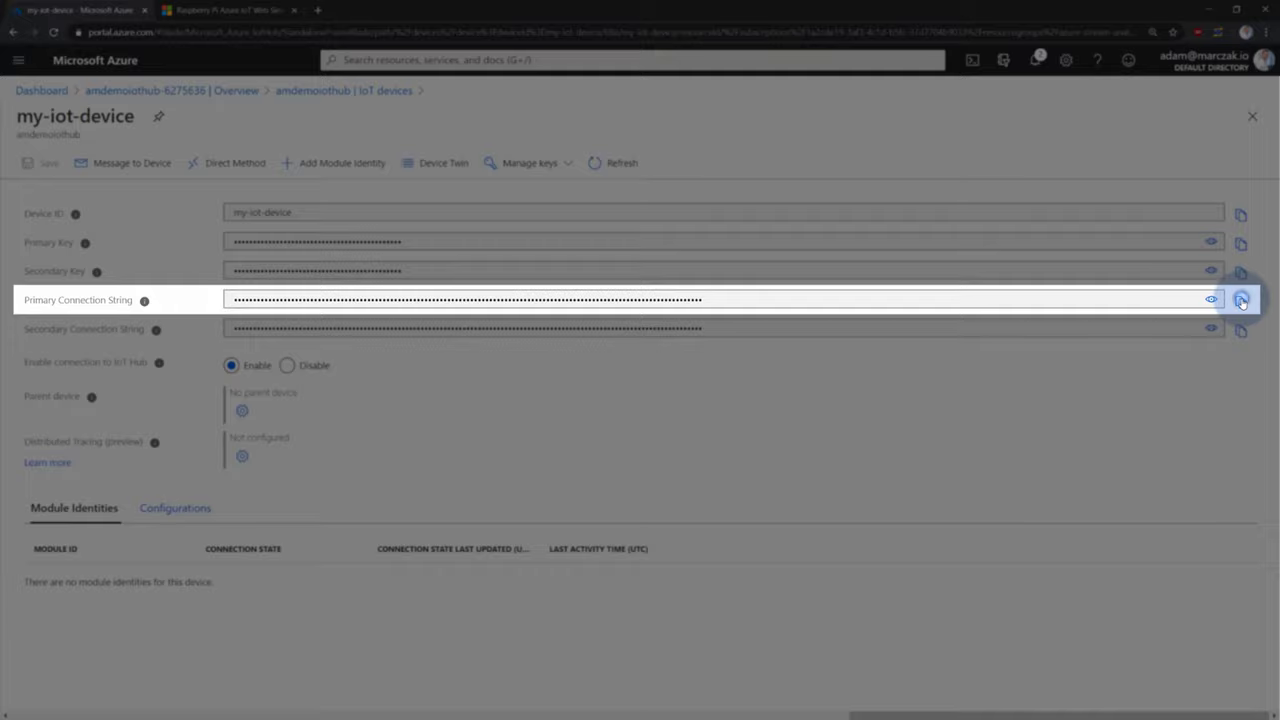
- In the Raspberry Pi web simulator, replace the connectionString value with the copied device connection string and run the sample code
{"action": "left_click", "coordinate": [225, 18]}
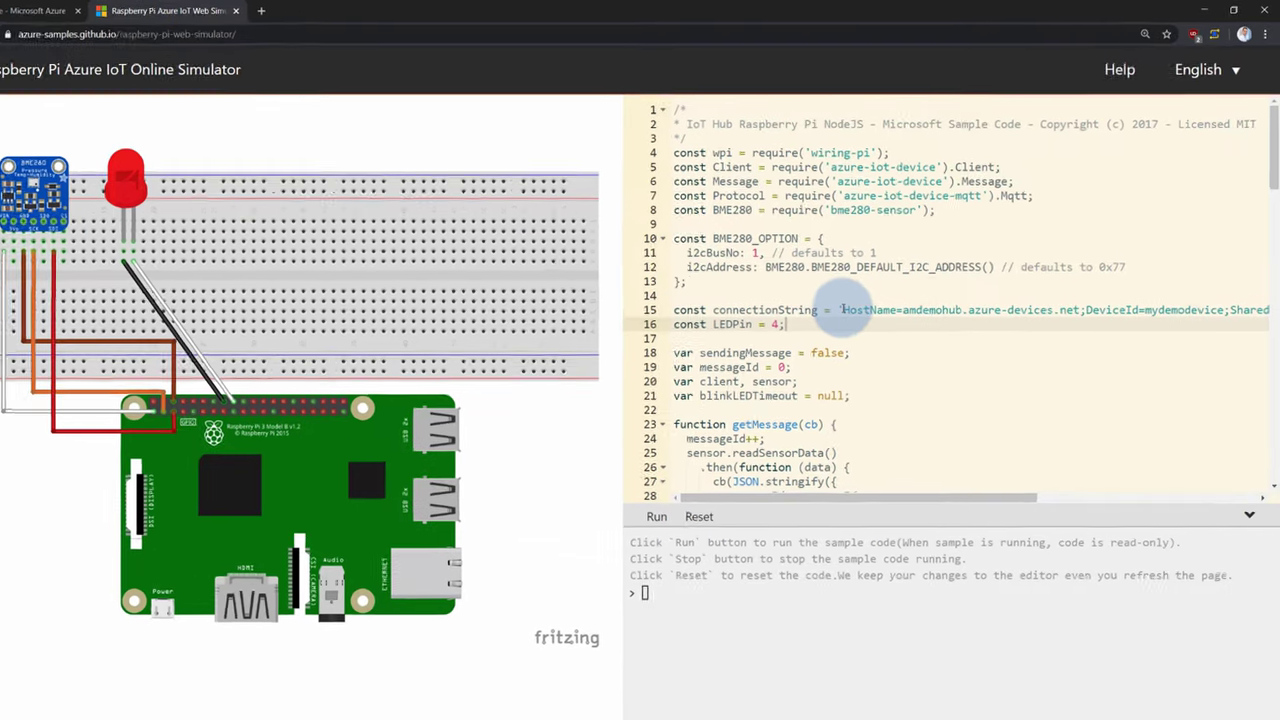
{"action": "left_click", "coordinate": [842, 310]}
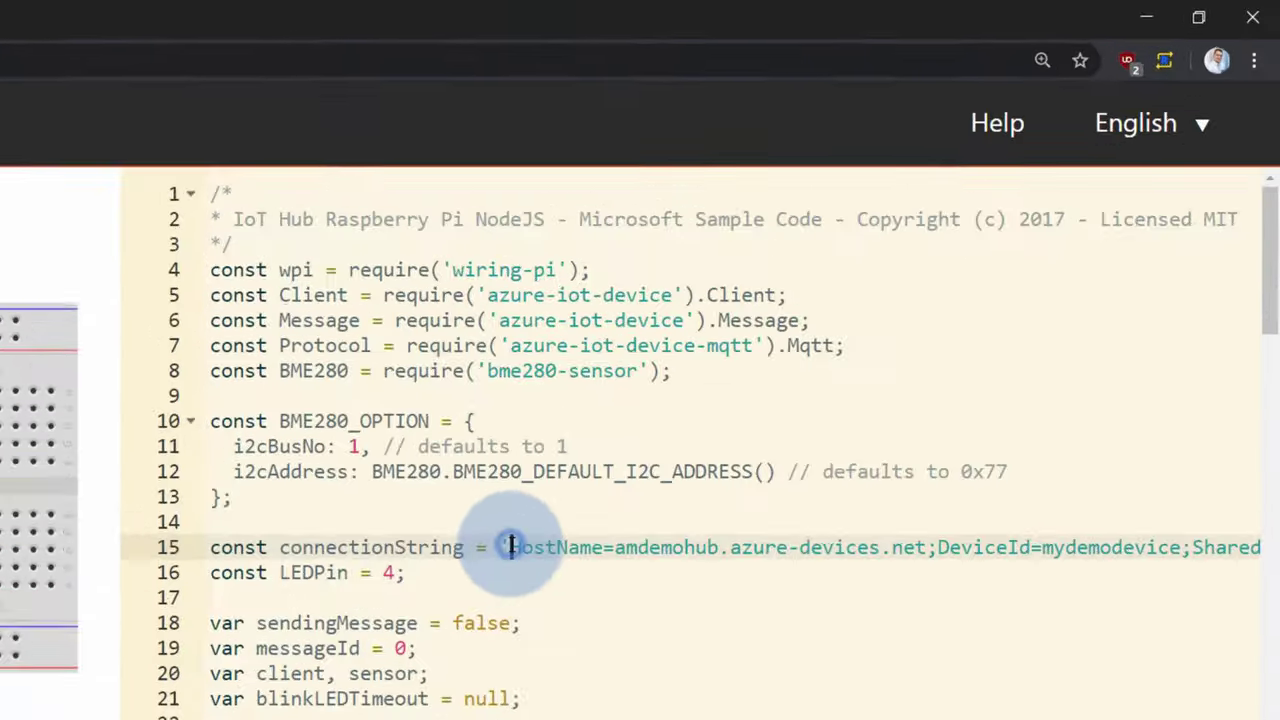
{"action": "left_click_drag", "start_coordinate": [842, 310], "coordinate": [1275, 312]}
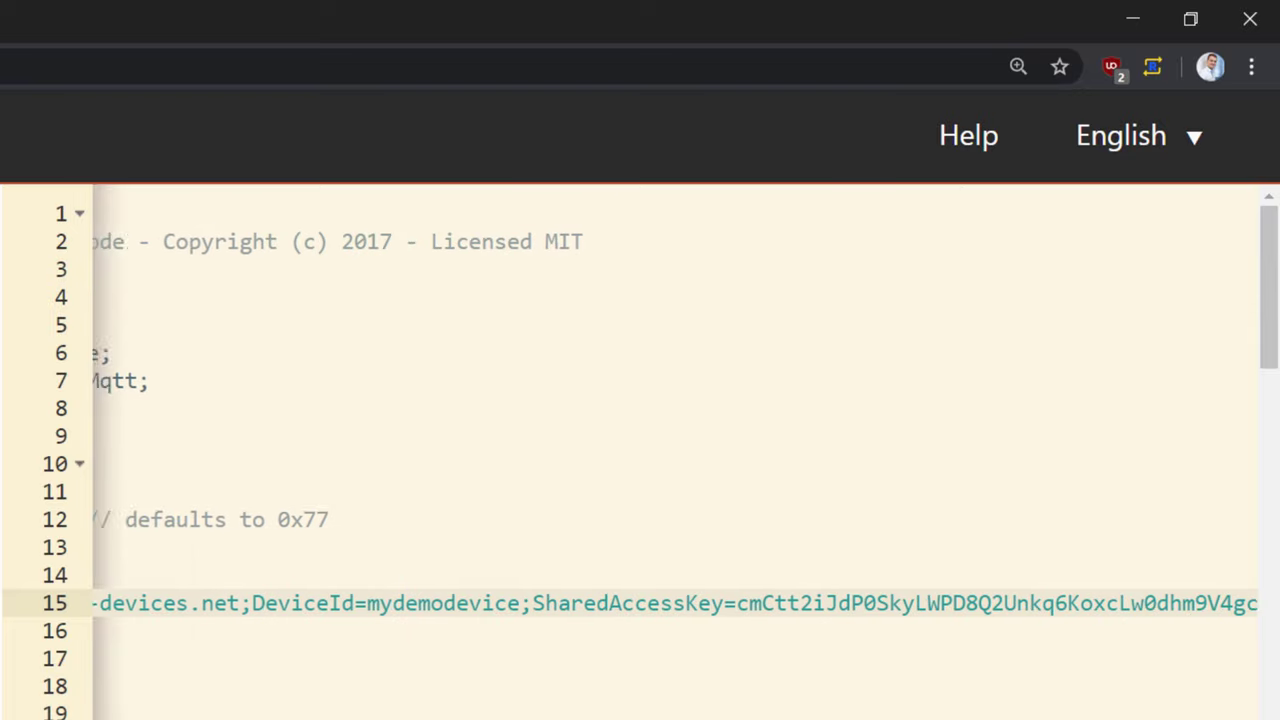
{"action": "left_click_drag", "start_coordinate": [1258, 603], "coordinate": [1226, 603]}
{"action": "key", "text": "ctrl+v"}
{"action": "left_click_drag", "start_coordinate": [849, 719], "coordinate": [353, 719]}
{"action": "left_click", "coordinate": [413, 719]}
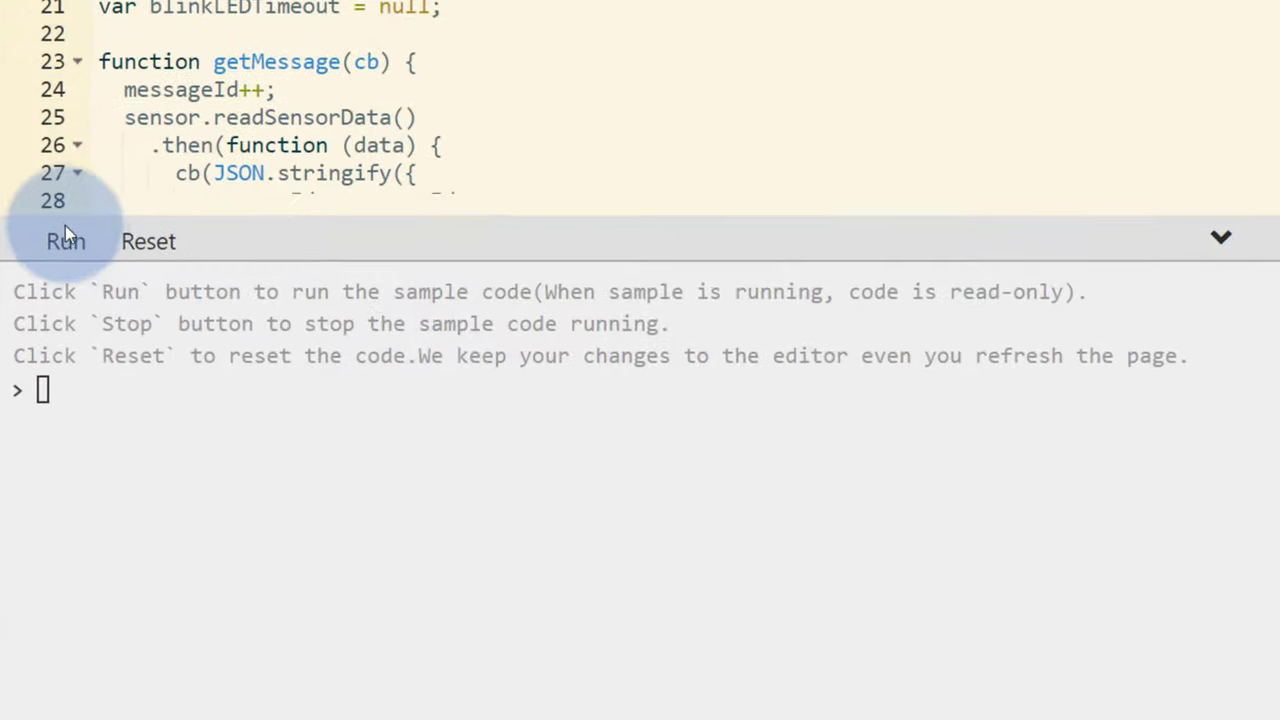
{"action": "left_click", "coordinate": [690, 487]}
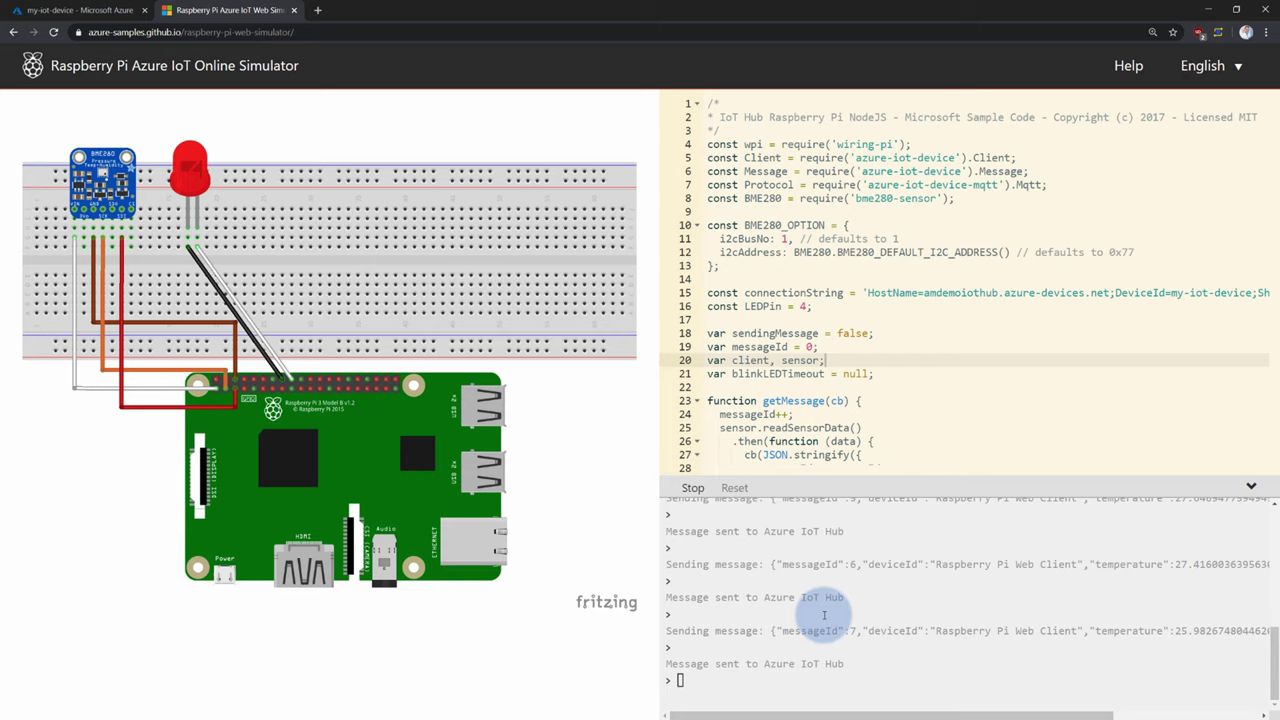
- Return to the Azure portal, search the Marketplace for "stream" and start creating a Stream Analytics job
{"action": "left_click", "coordinate": [80, 10]}
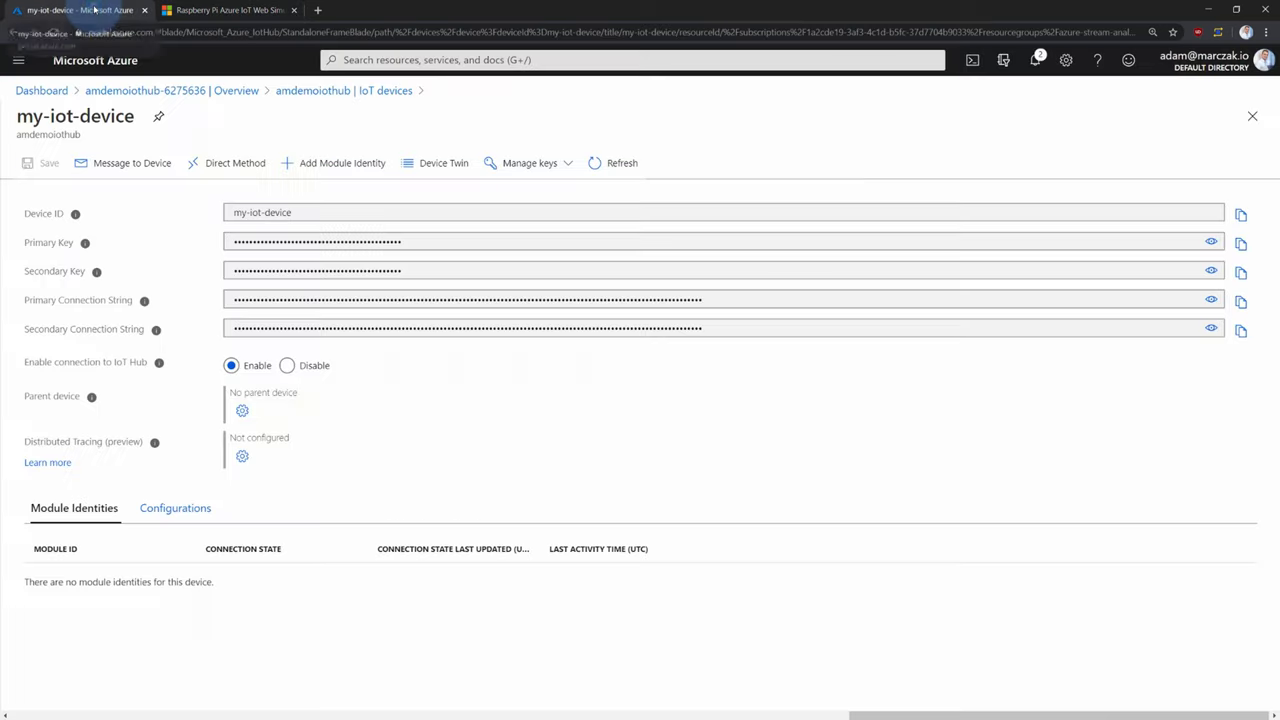
{"action": "left_click", "coordinate": [443, 452]}
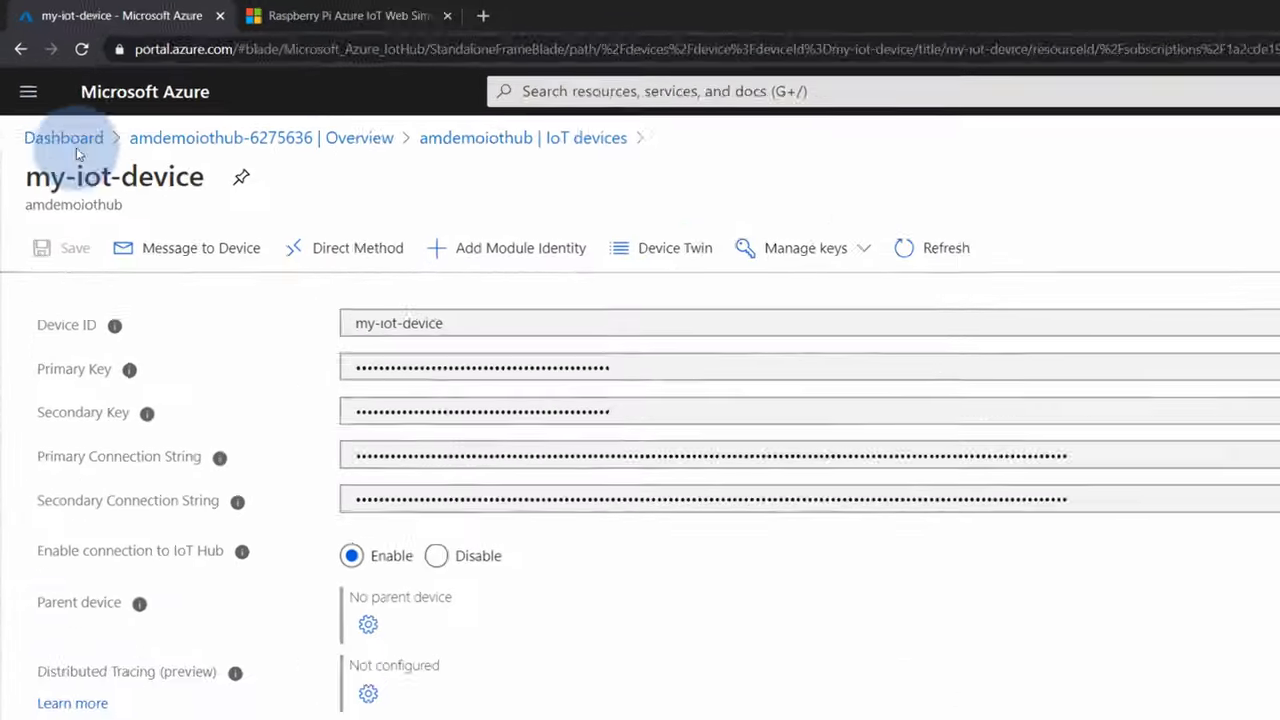
{"action": "left_click", "coordinate": [28, 91]}
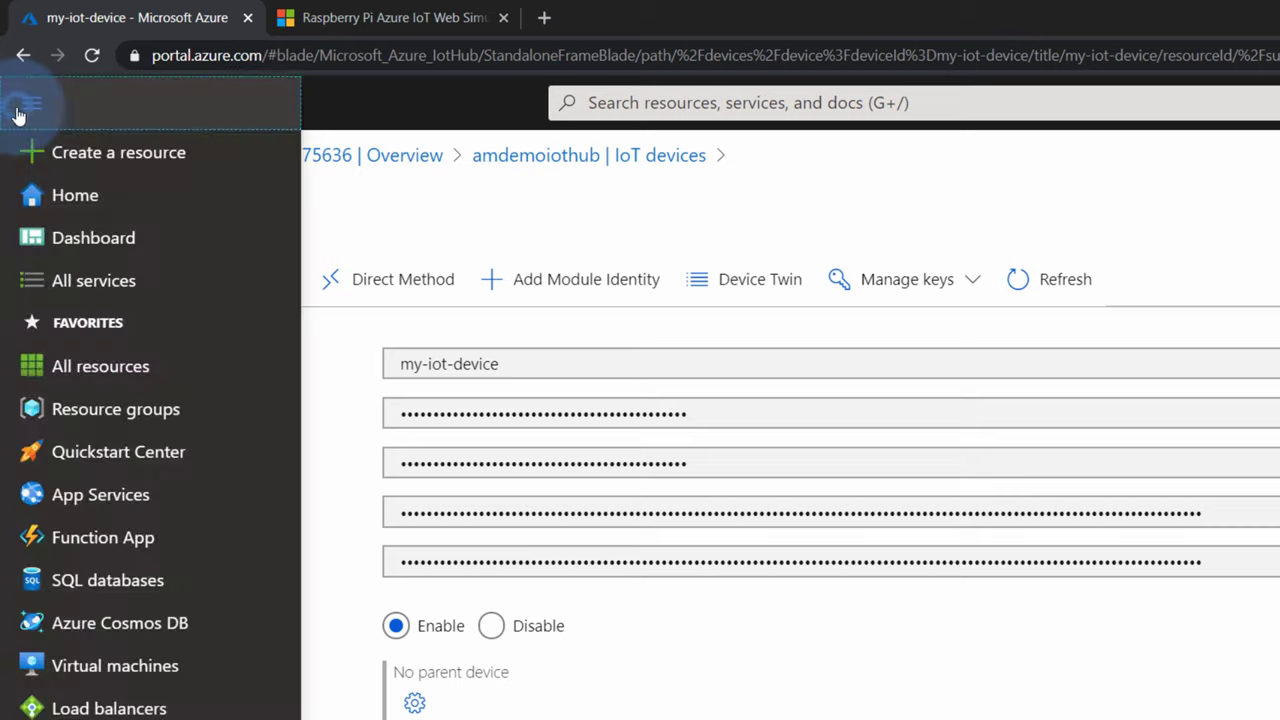
{"action": "left_click", "coordinate": [89, 162]}
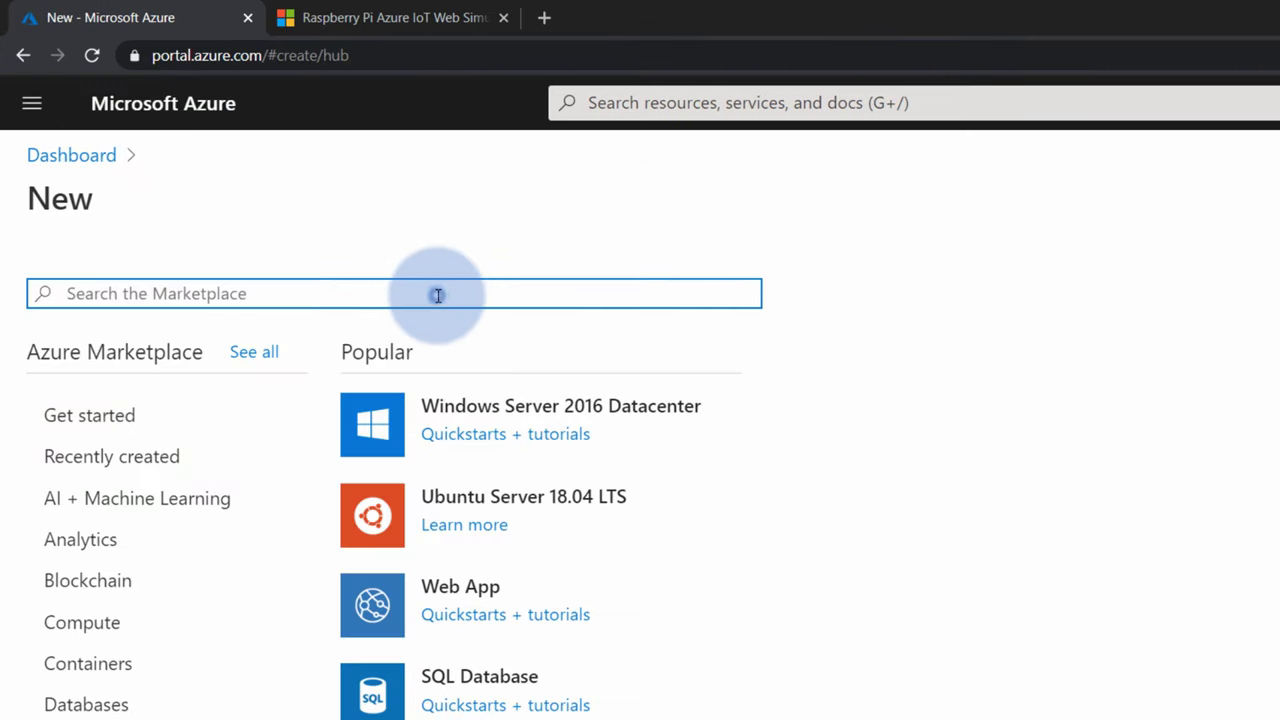
{"action": "type", "text": "stream"}
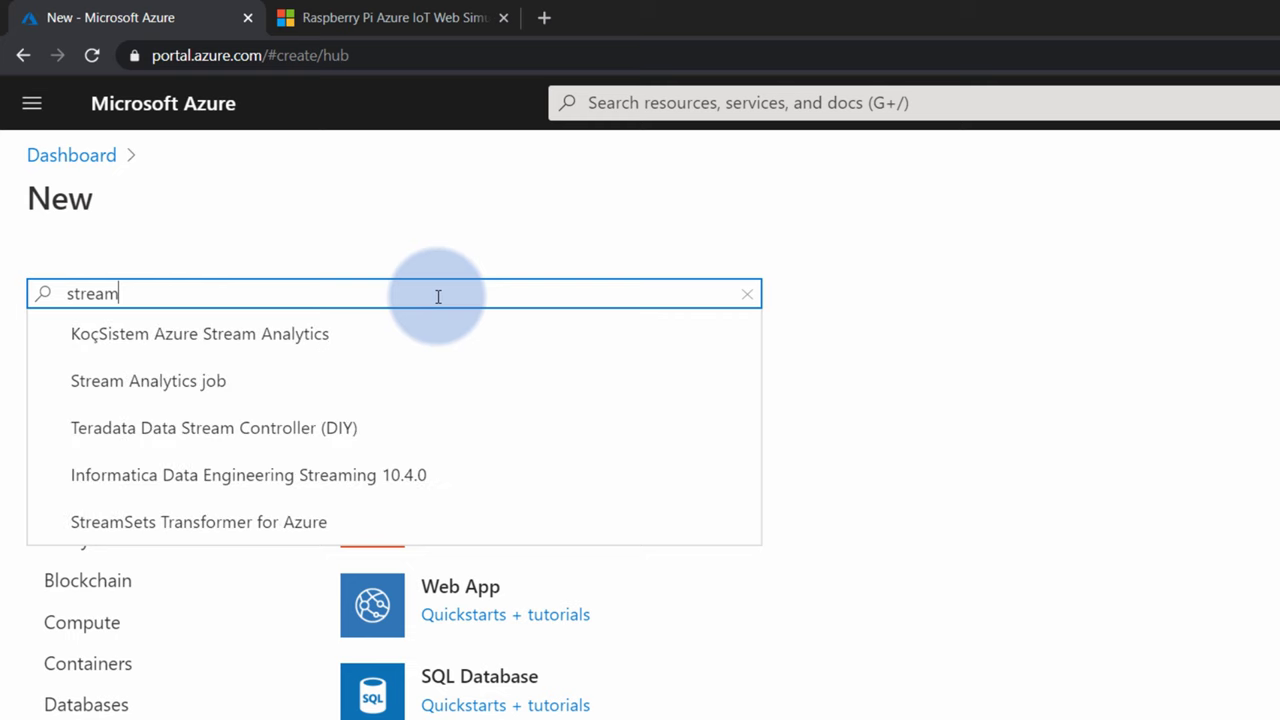
{"action": "left_click", "coordinate": [228, 392]}
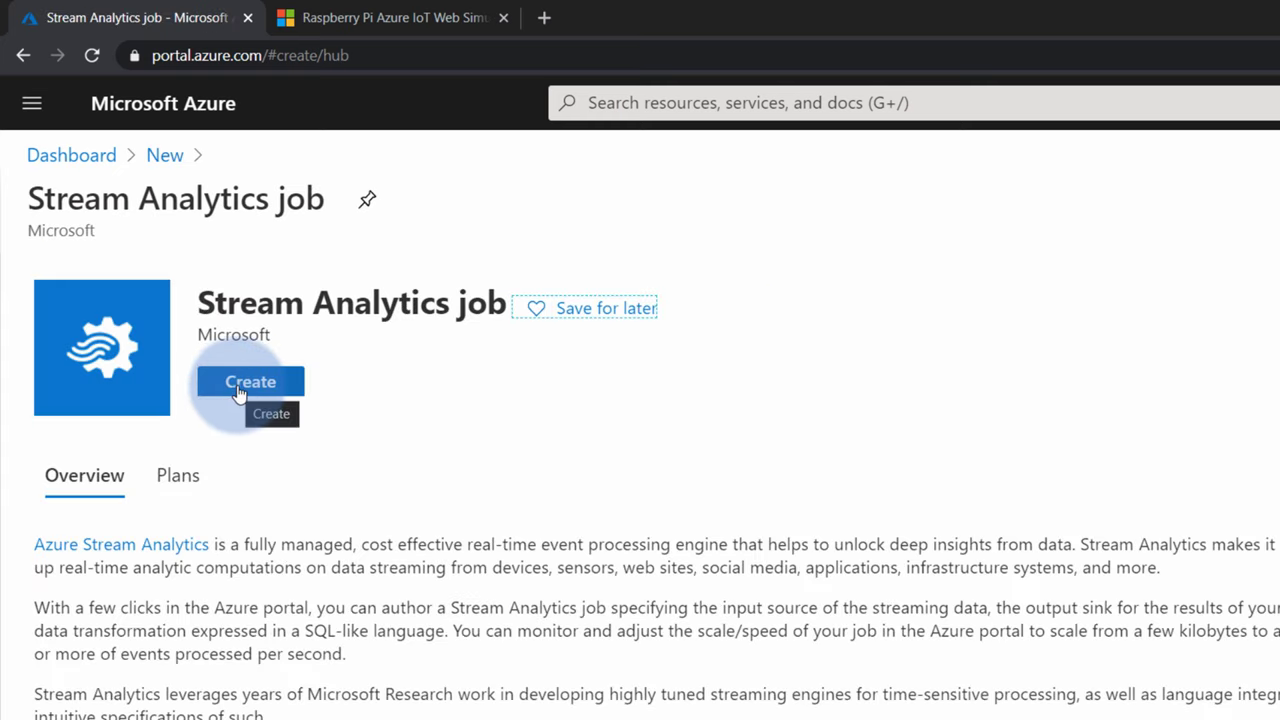
{"action": "left_click", "coordinate": [238, 393]}
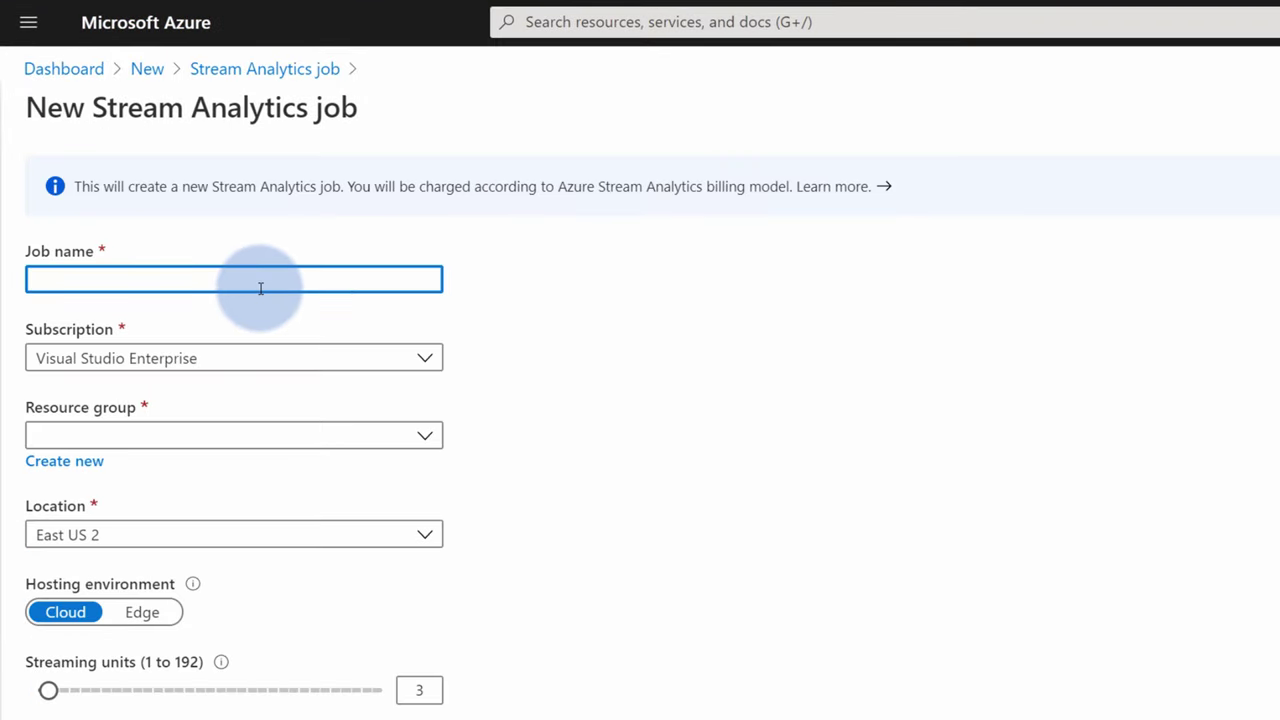
- Name the job process-iot-data and assign it to the azure-stream-analytics-intro resource group
{"action": "type", "text": "process-iot-data"}
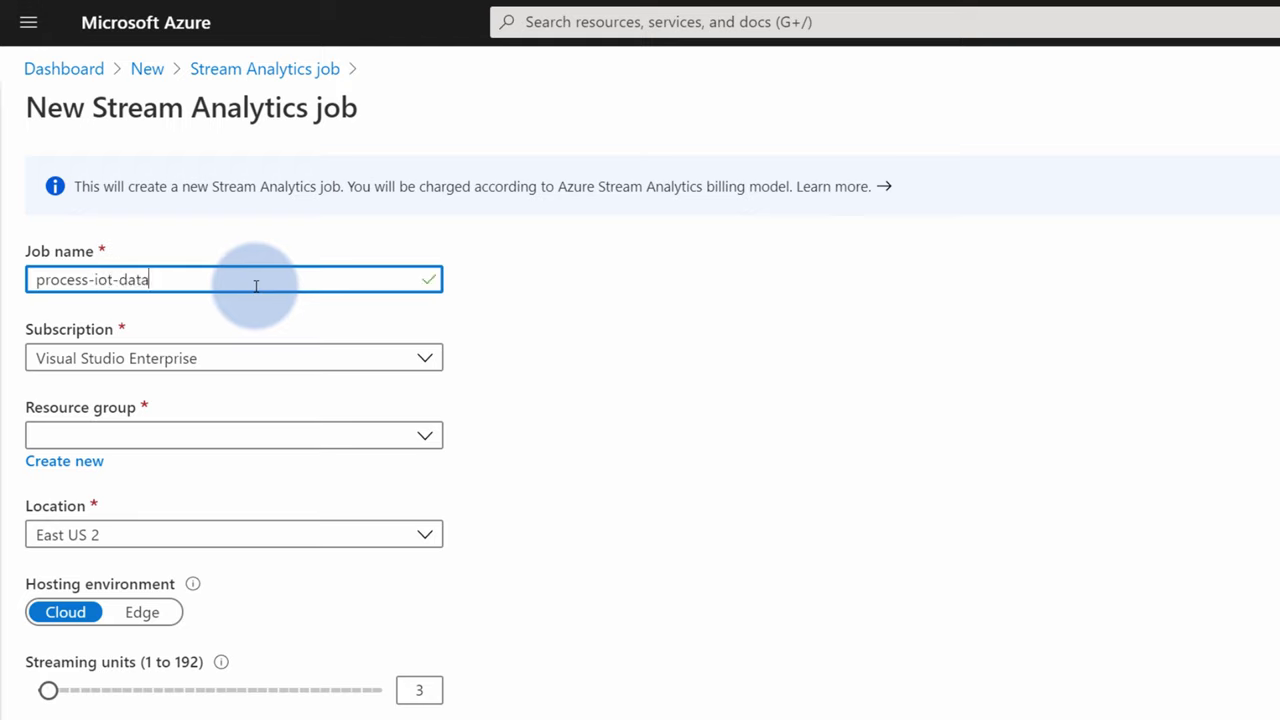
{"action": "left_click", "coordinate": [229, 351]}
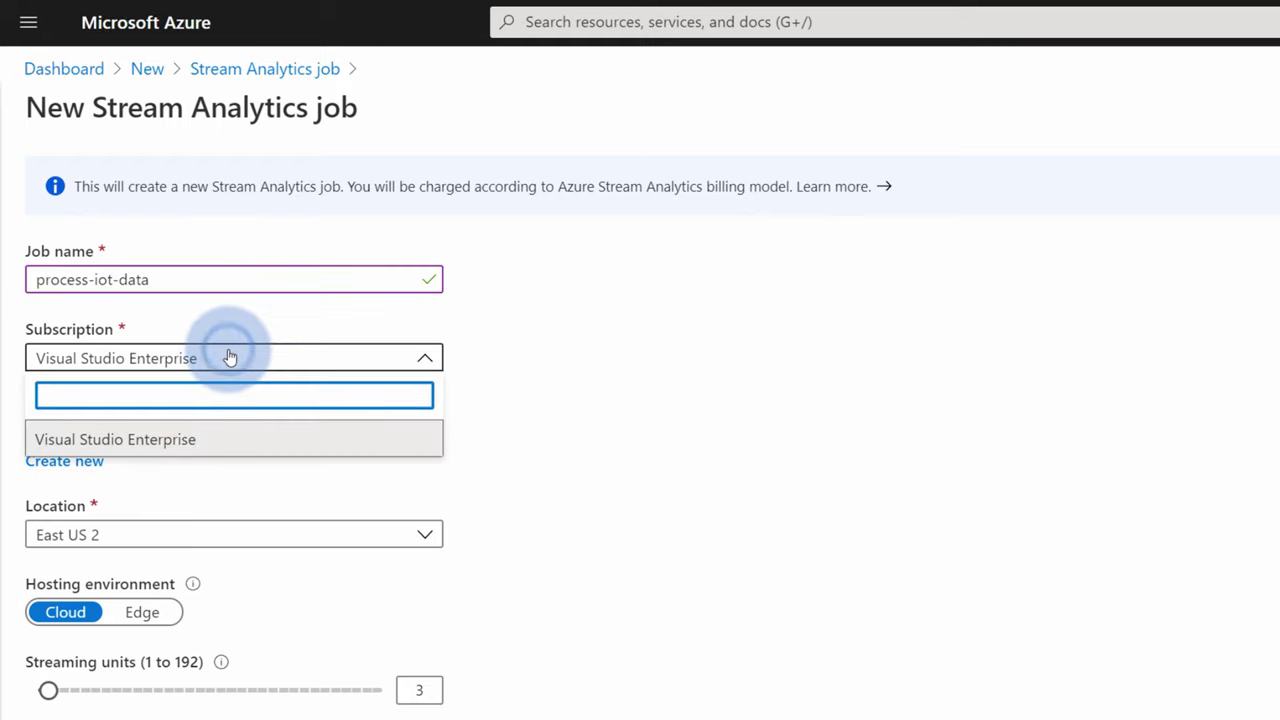
{"action": "left_click", "coordinate": [229, 351]}
{"action": "left_click", "coordinate": [207, 443]}
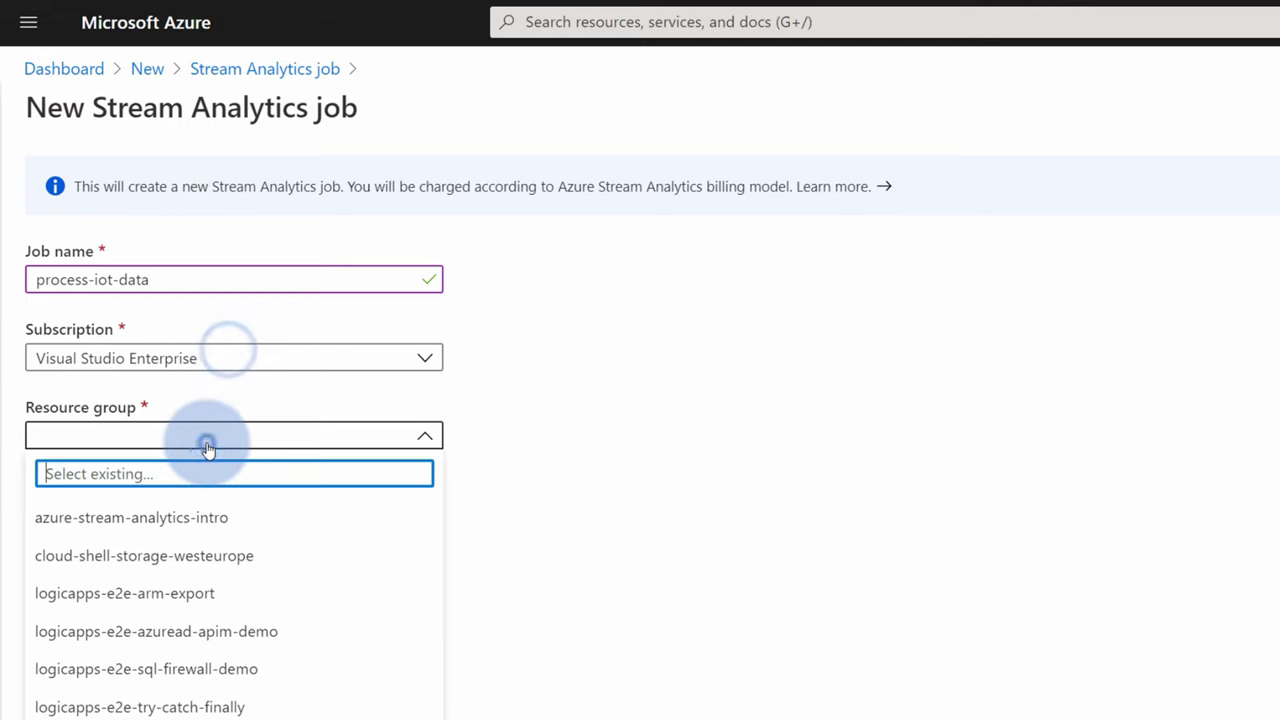
{"action": "left_click", "coordinate": [196, 514]}
- Set the job's location to North Europe and its streaming units to 1, and create the job
{"action": "left_click", "coordinate": [200, 531]}
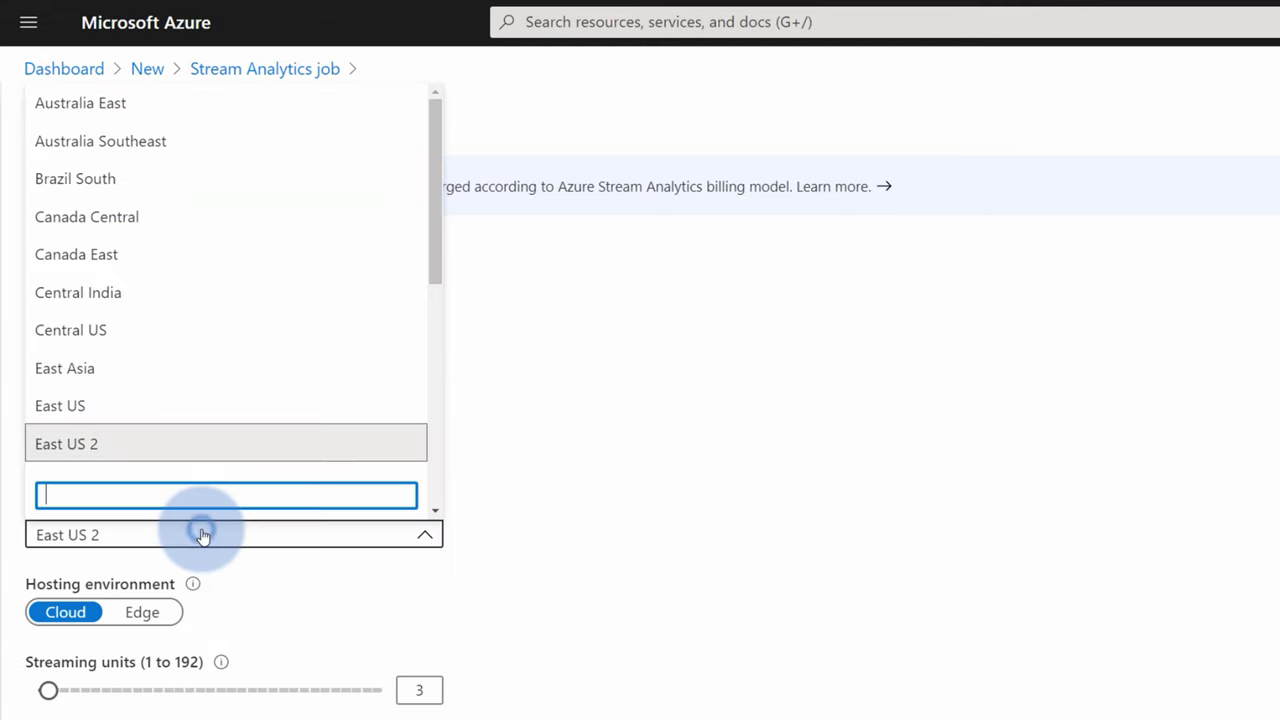
{"action": "type", "text": "north"}
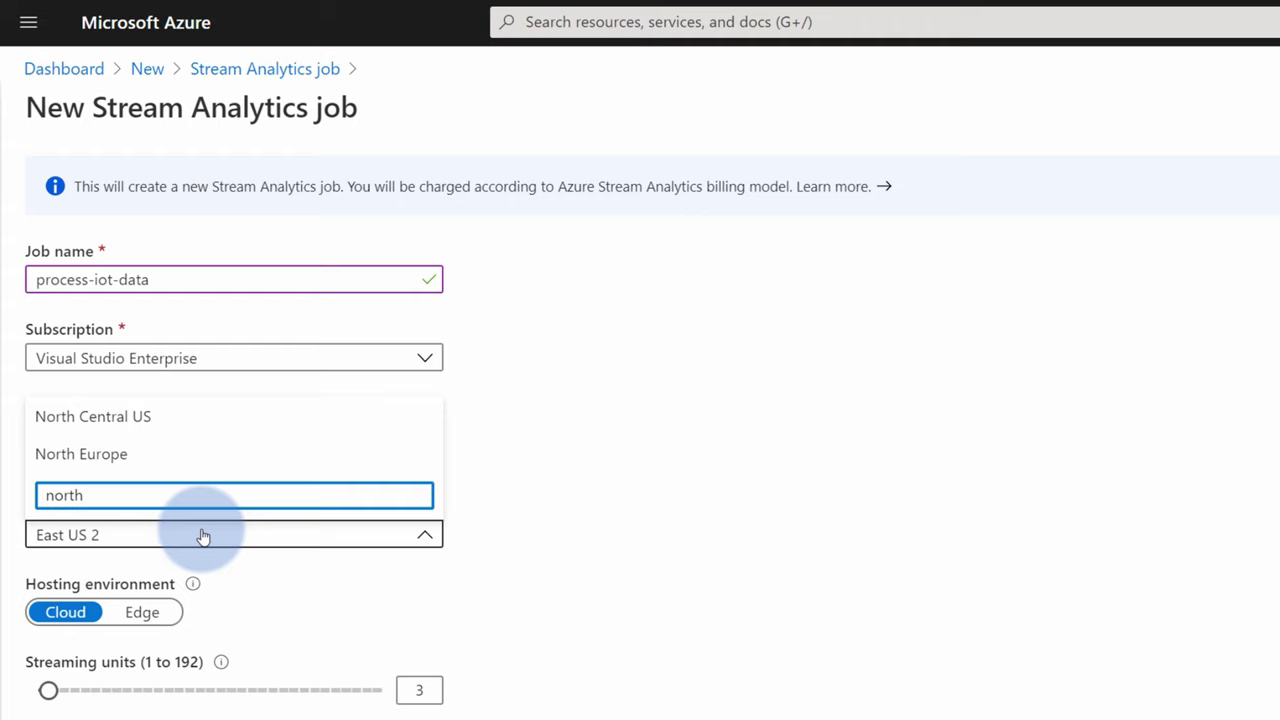
{"action": "left_click", "coordinate": [142, 462]}
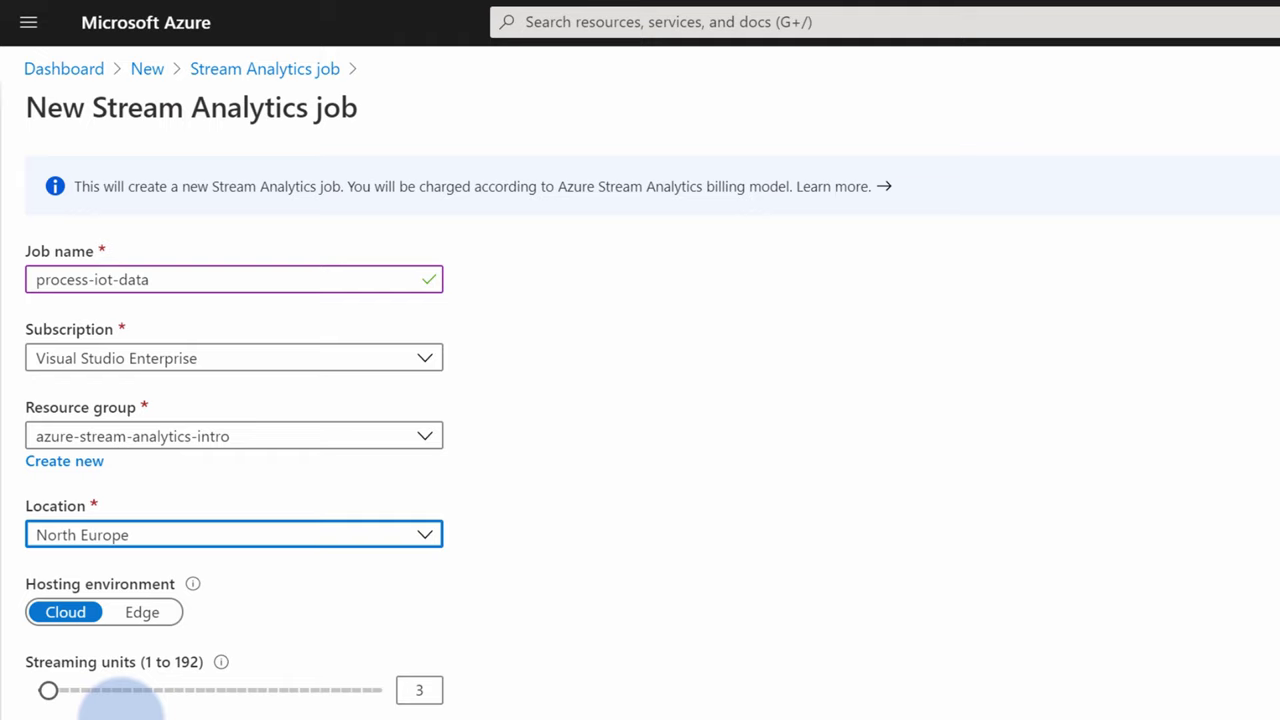
{"action": "left_click_drag", "start_coordinate": [50, 690], "coordinate": [38, 690]}
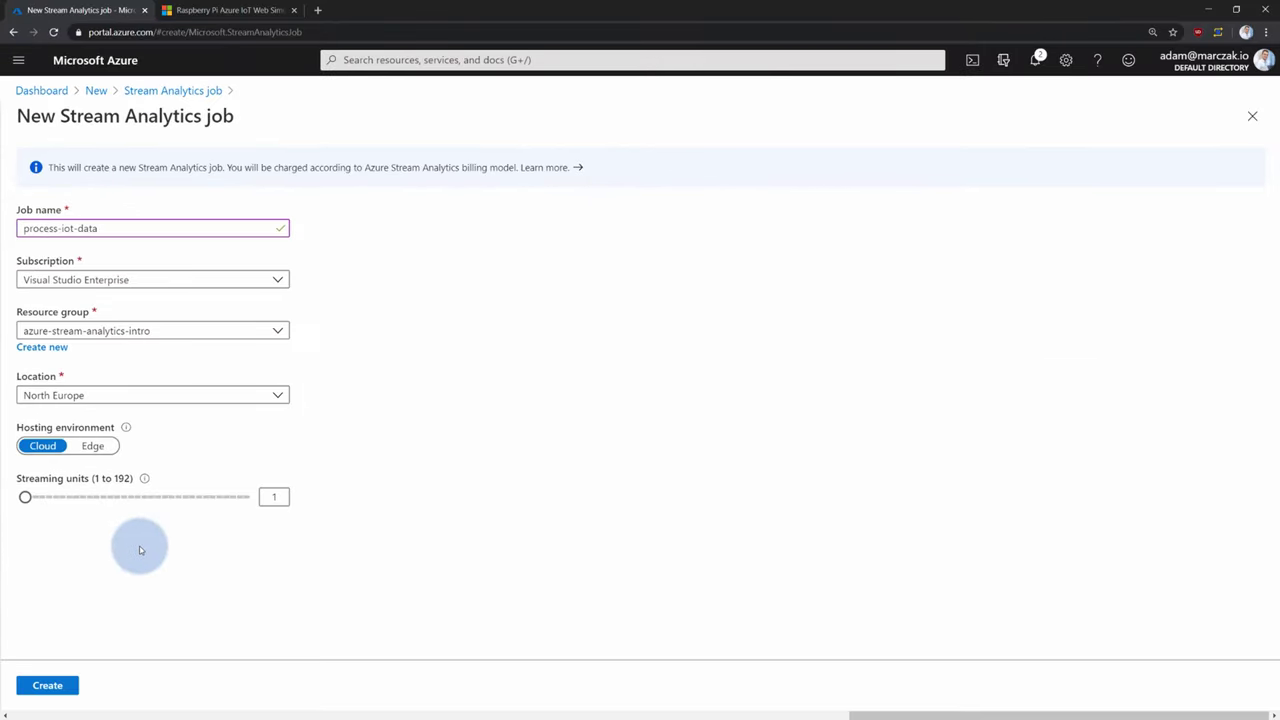
{"action": "left_click", "coordinate": [60, 686]}
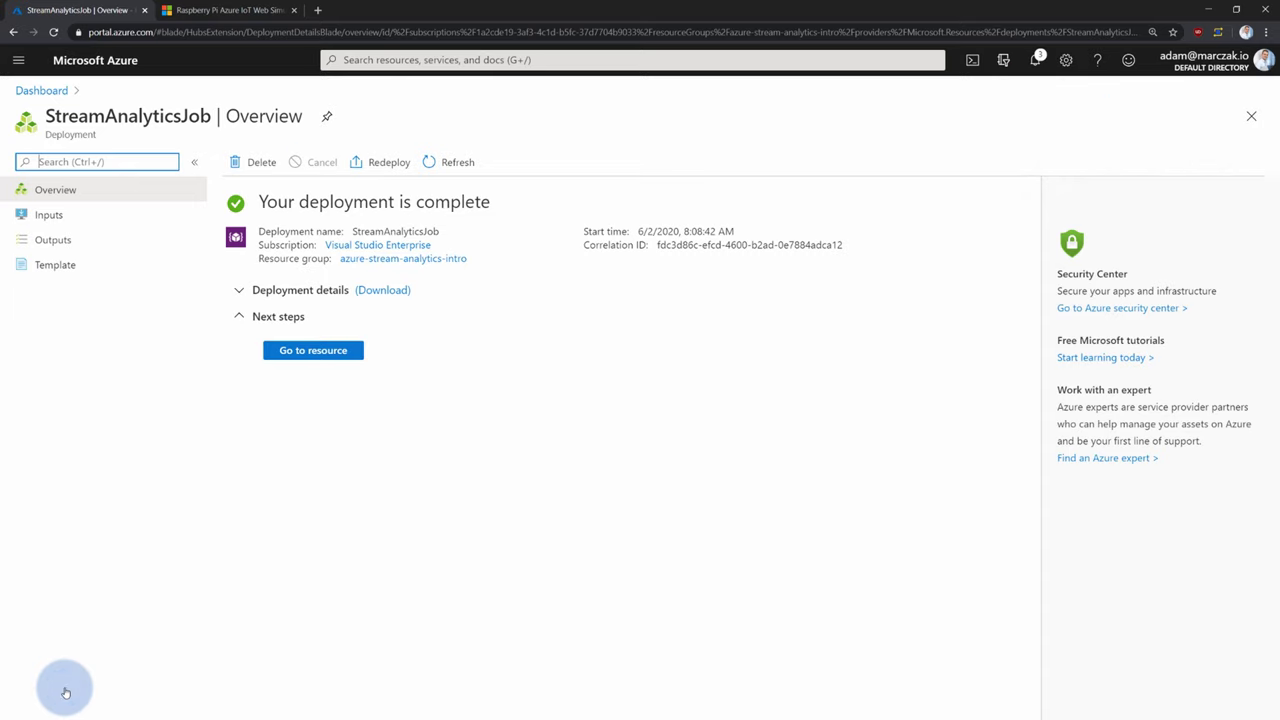
- Open the deployed Stream Analytics job and start creating a storage account from the Marketplace
{"action": "left_click", "coordinate": [314, 352]}
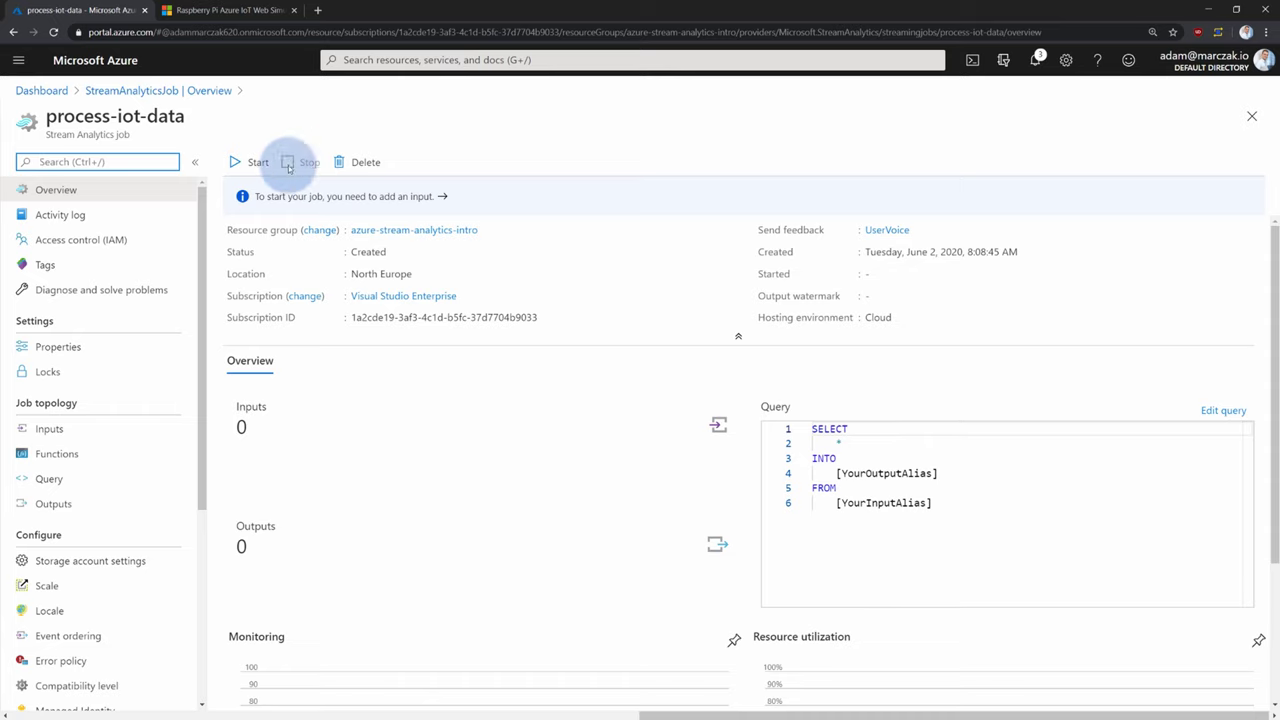
{"action": "scroll", "coordinate": [112, 392], "scroll_direction": "down", "scroll_amount": 1}
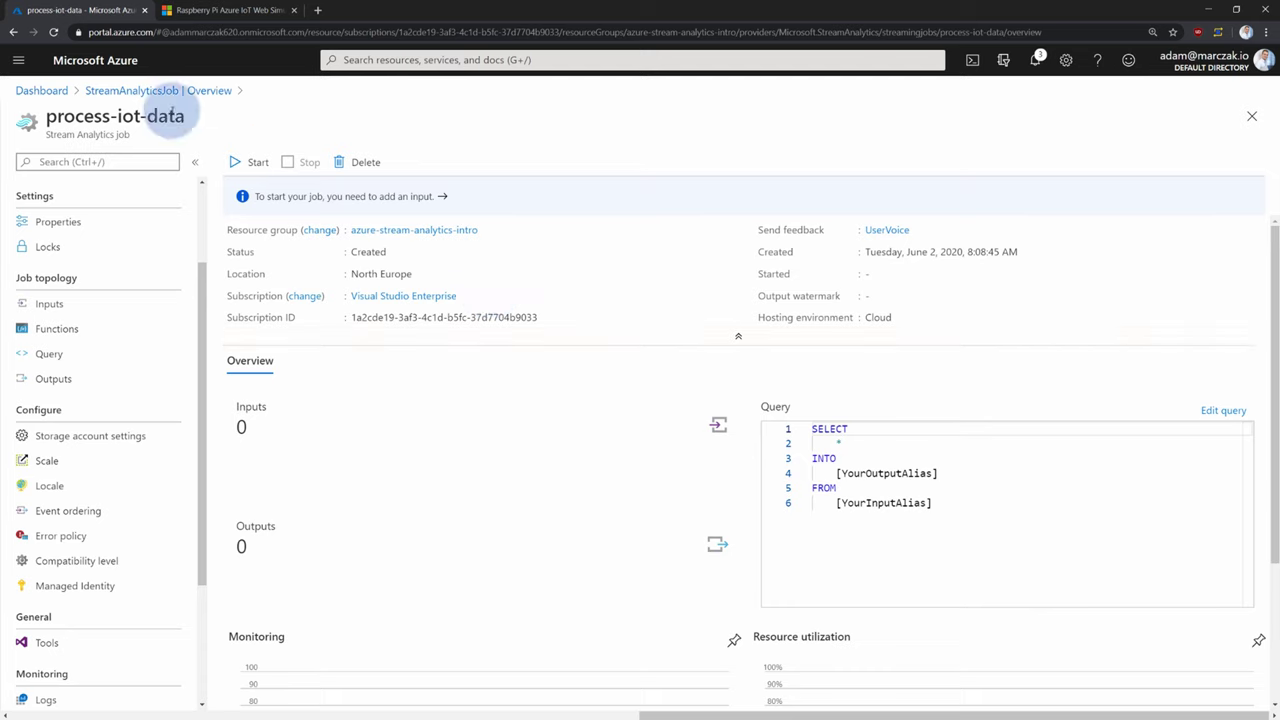
{"action": "left_click", "coordinate": [20, 61]}
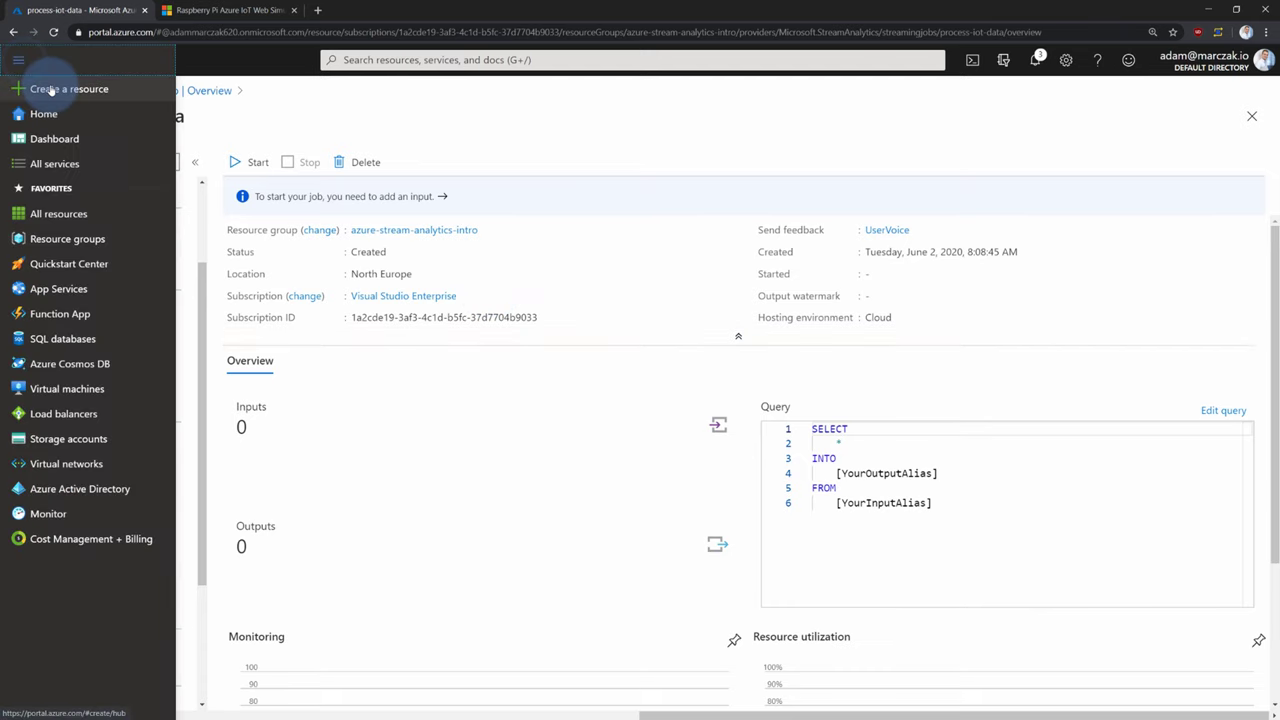
{"action": "left_click", "coordinate": [48, 88]}
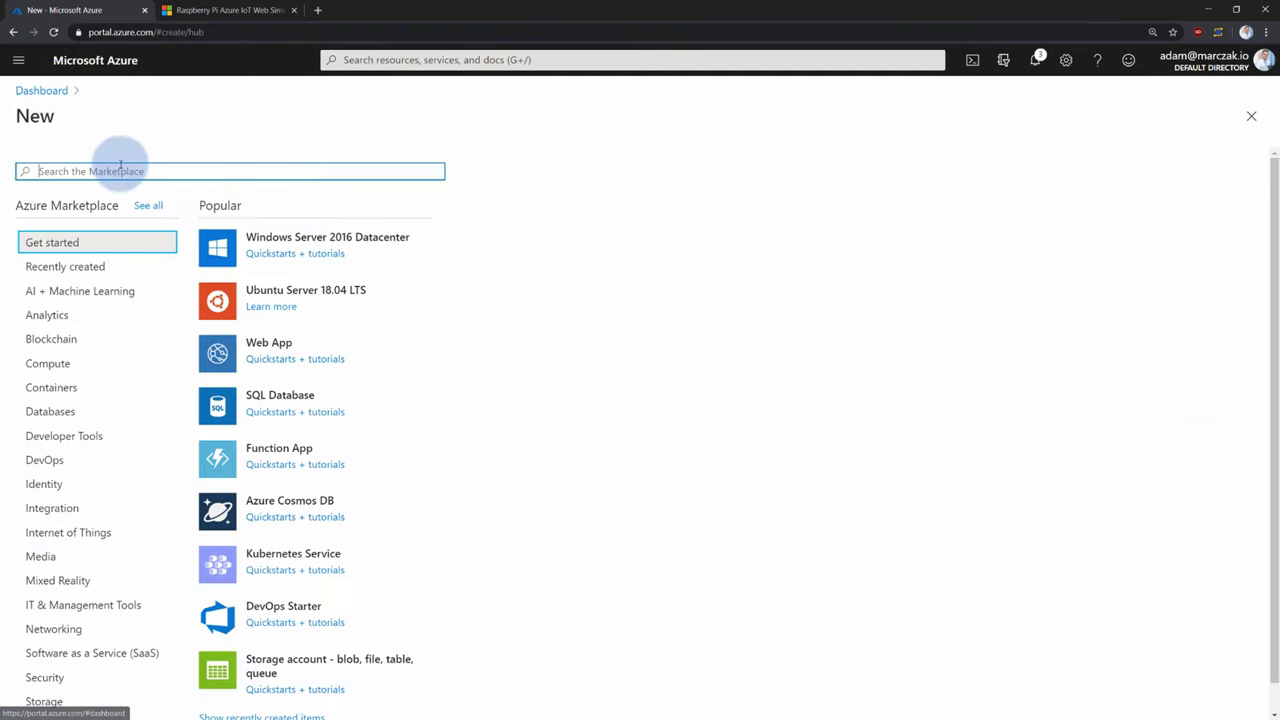
{"action": "left_click", "coordinate": [331, 663]}
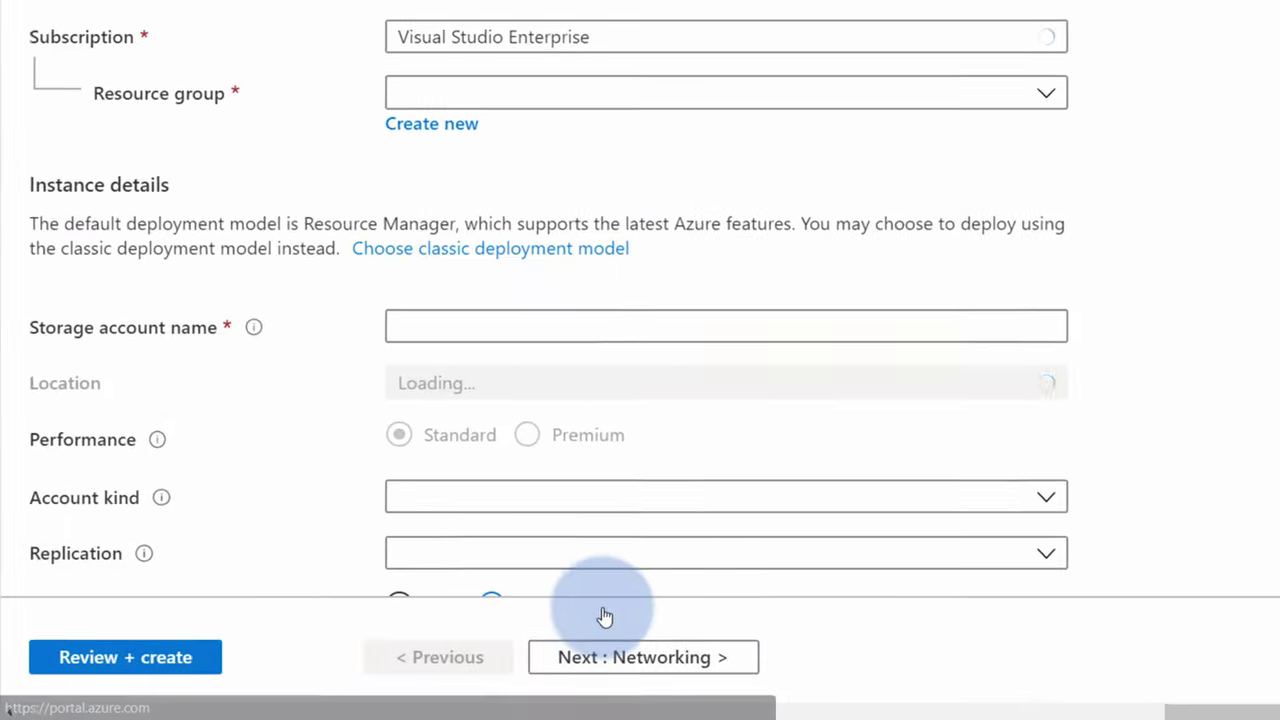
- Assign the storage account to the azure-stream-analytics-intro resource group and name it amdemostorageiot
{"action": "left_click", "coordinate": [731, 95]}
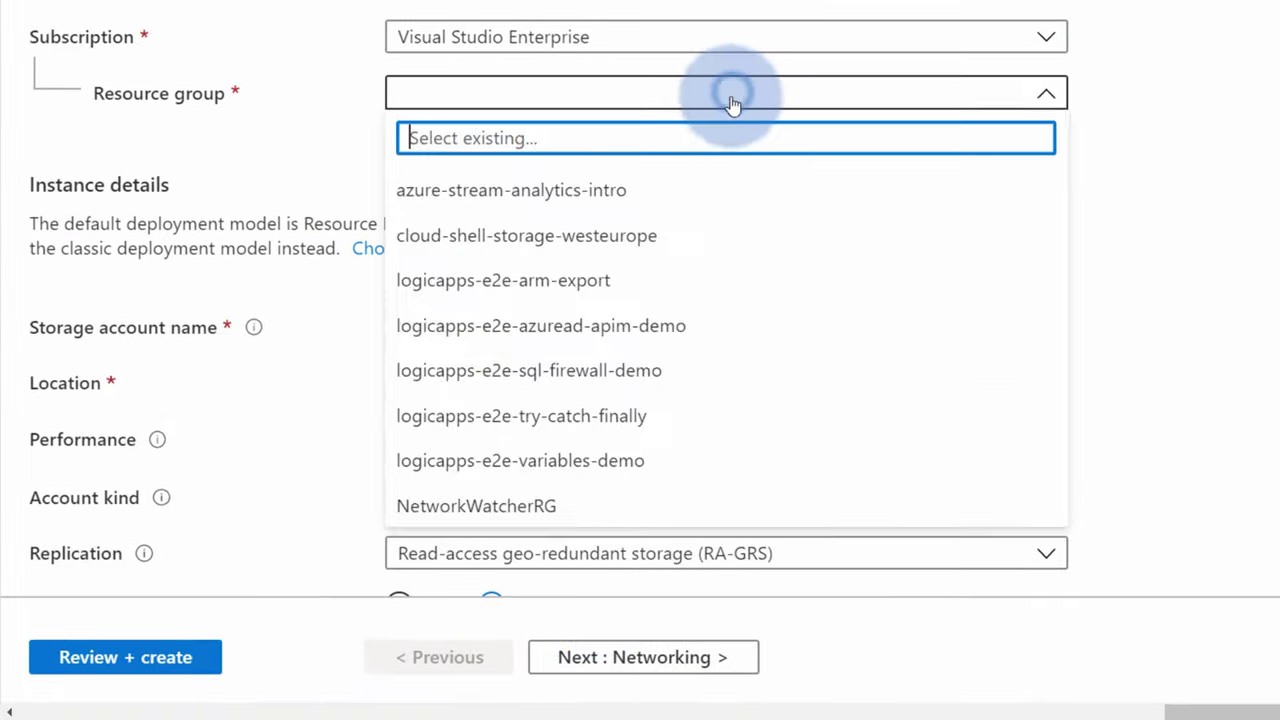
{"action": "left_click", "coordinate": [651, 191]}
{"action": "left_click", "coordinate": [650, 318]}
{"action": "type", "text": "a"}
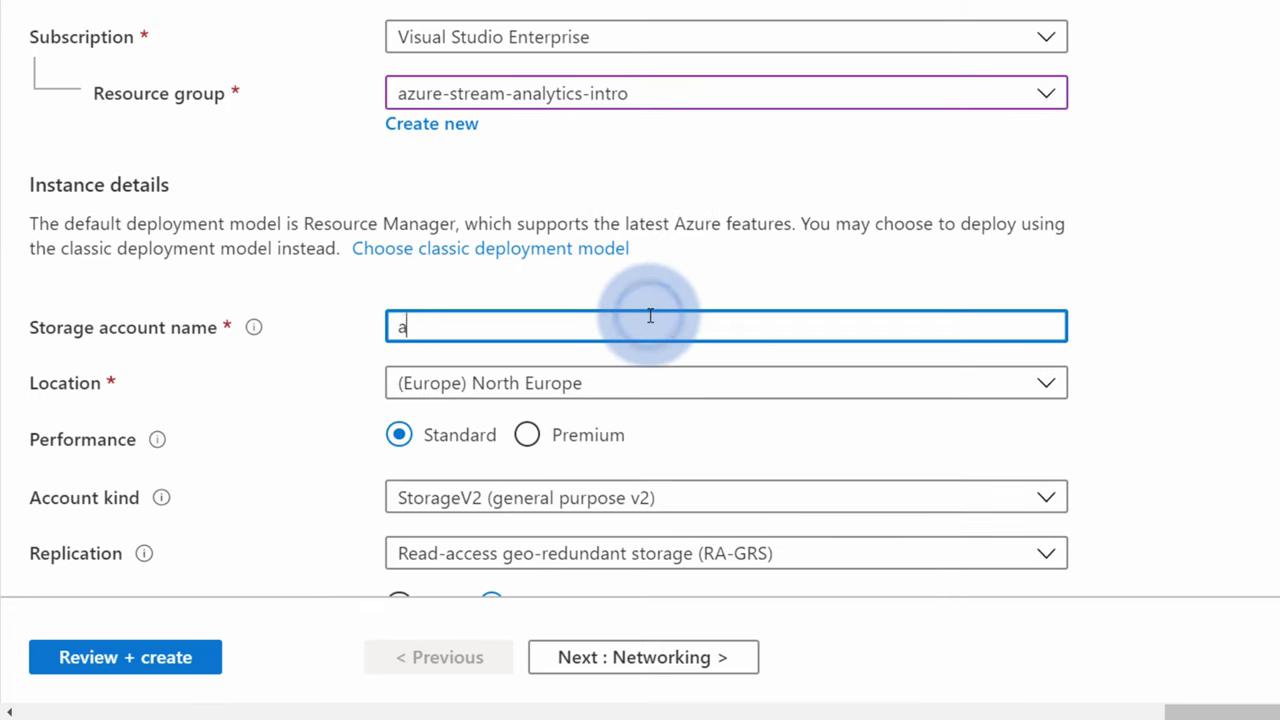
{"action": "type", "text": "mdemostorageiot"}
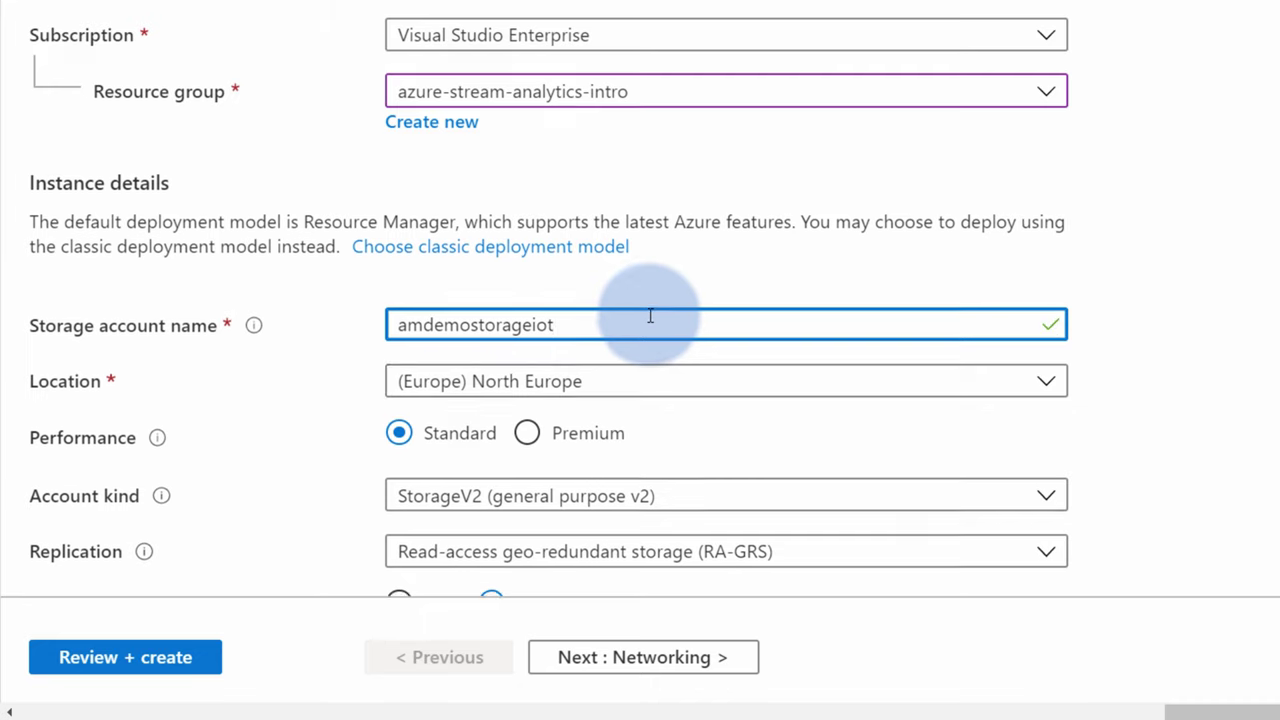
- Keep the storage account's location at North Europe, review its settings and create it
{"action": "scroll", "coordinate": [650, 316], "scroll_direction": "down", "scroll_amount": 1}
{"action": "left_click", "coordinate": [646, 290]}
{"action": "left_click", "coordinate": [645, 289]}
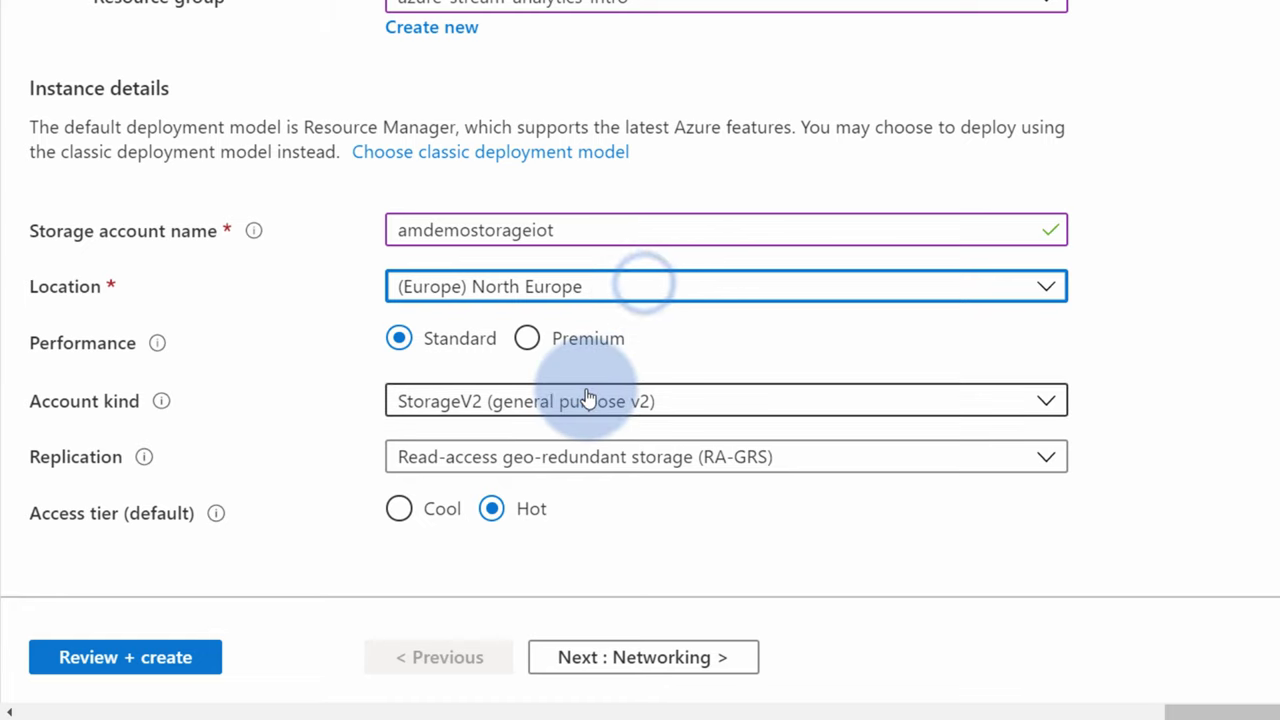
{"action": "left_click", "coordinate": [189, 659]}
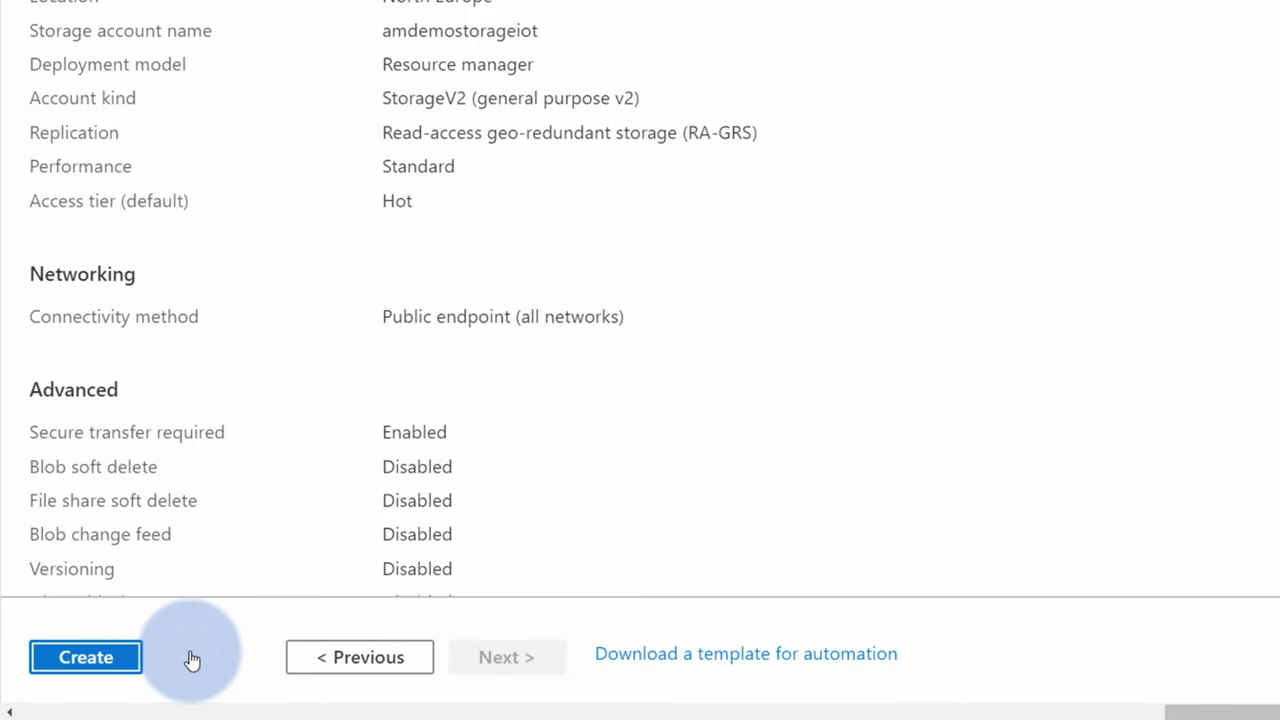
{"action": "left_click", "coordinate": [140, 658]}
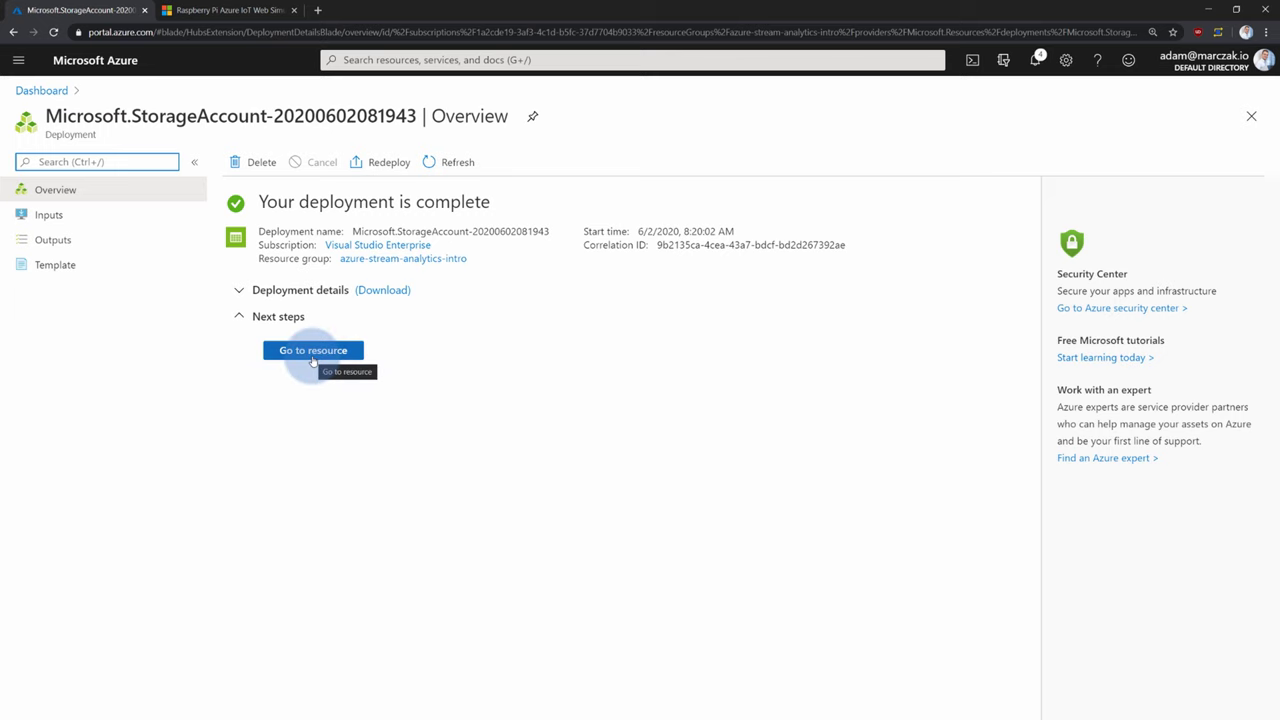
- Open the new storage account and create a private blob container named output
{"action": "left_click", "coordinate": [313, 356]}
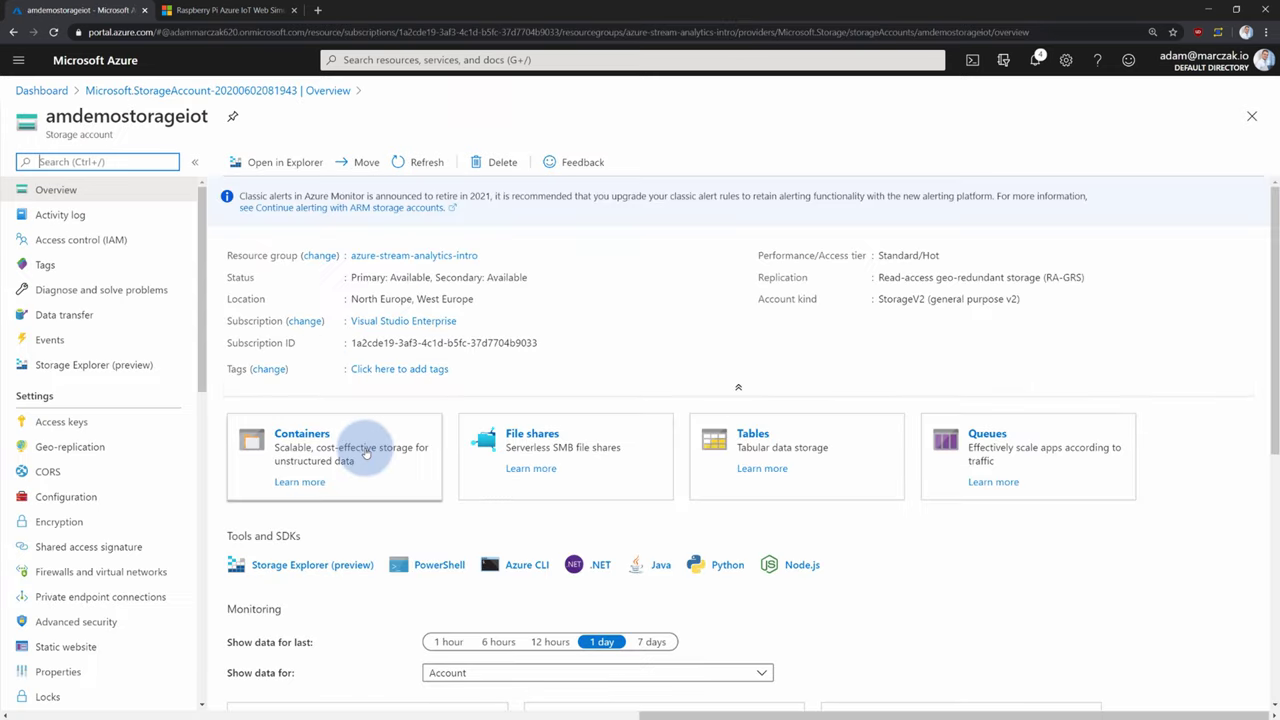
{"action": "left_click", "coordinate": [363, 443]}
{"action": "left_click", "coordinate": [279, 157]}
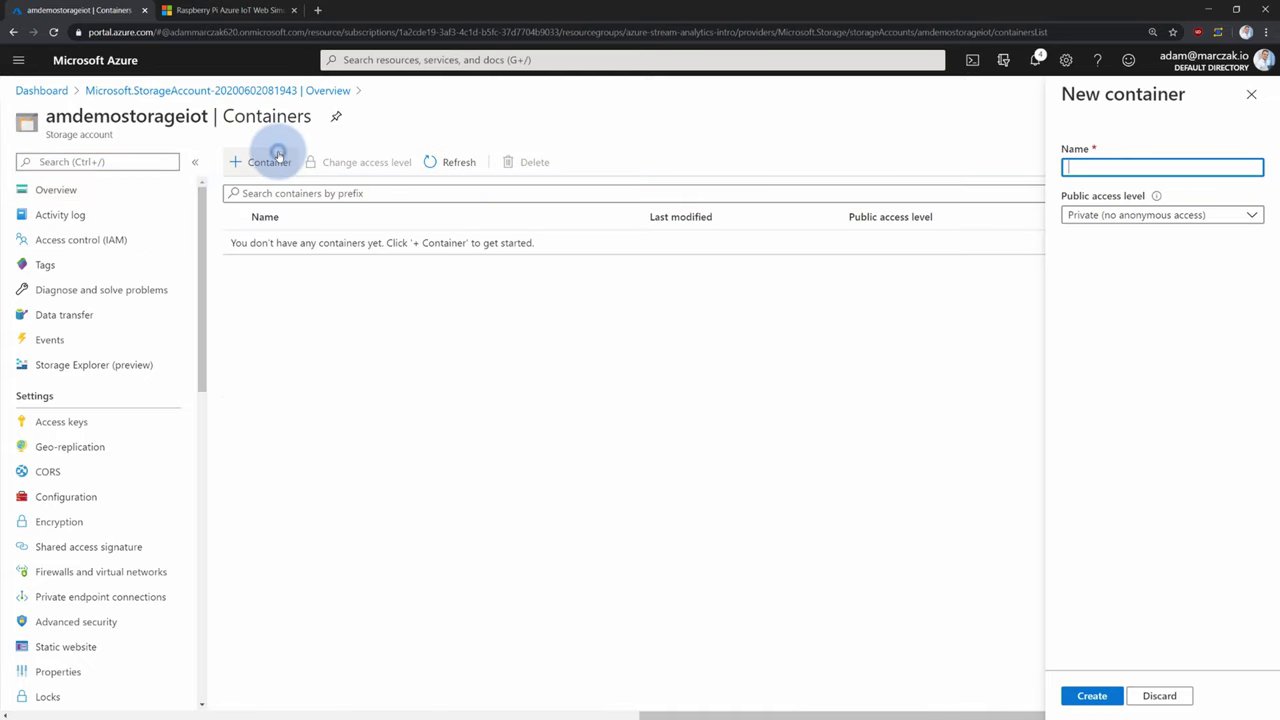
{"action": "type", "text": "output"}
{"action": "left_click", "coordinate": [1100, 696]}
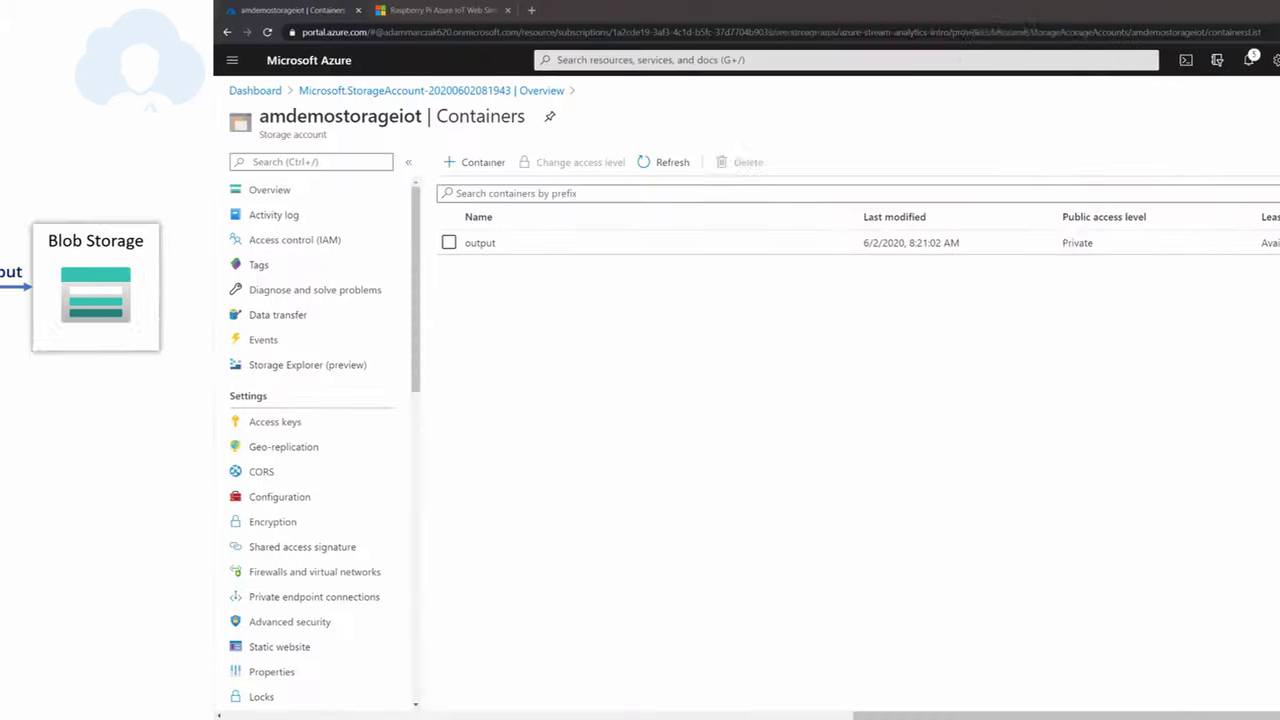
- Open the process-iot-data job from the azure-stream-analytics-intro resource group
{"action": "left_click", "coordinate": [24, 62]}
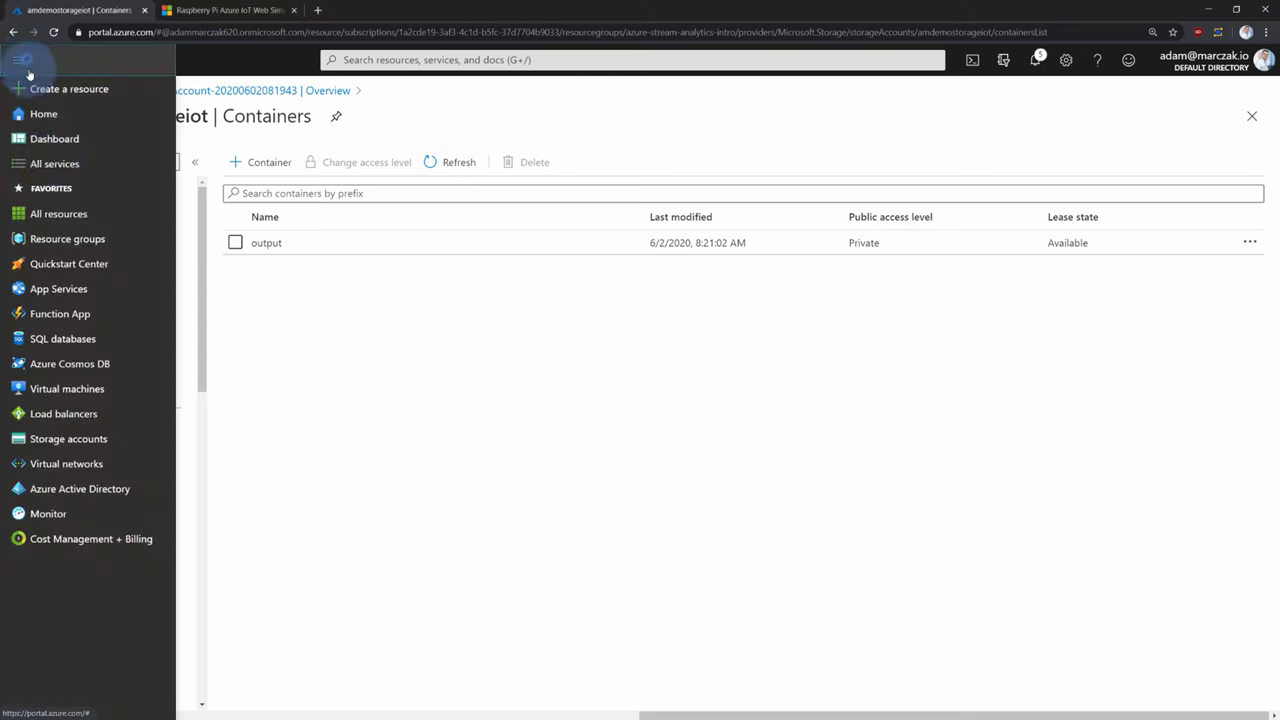
{"action": "left_click", "coordinate": [68, 240]}
{"action": "left_click", "coordinate": [115, 287]}
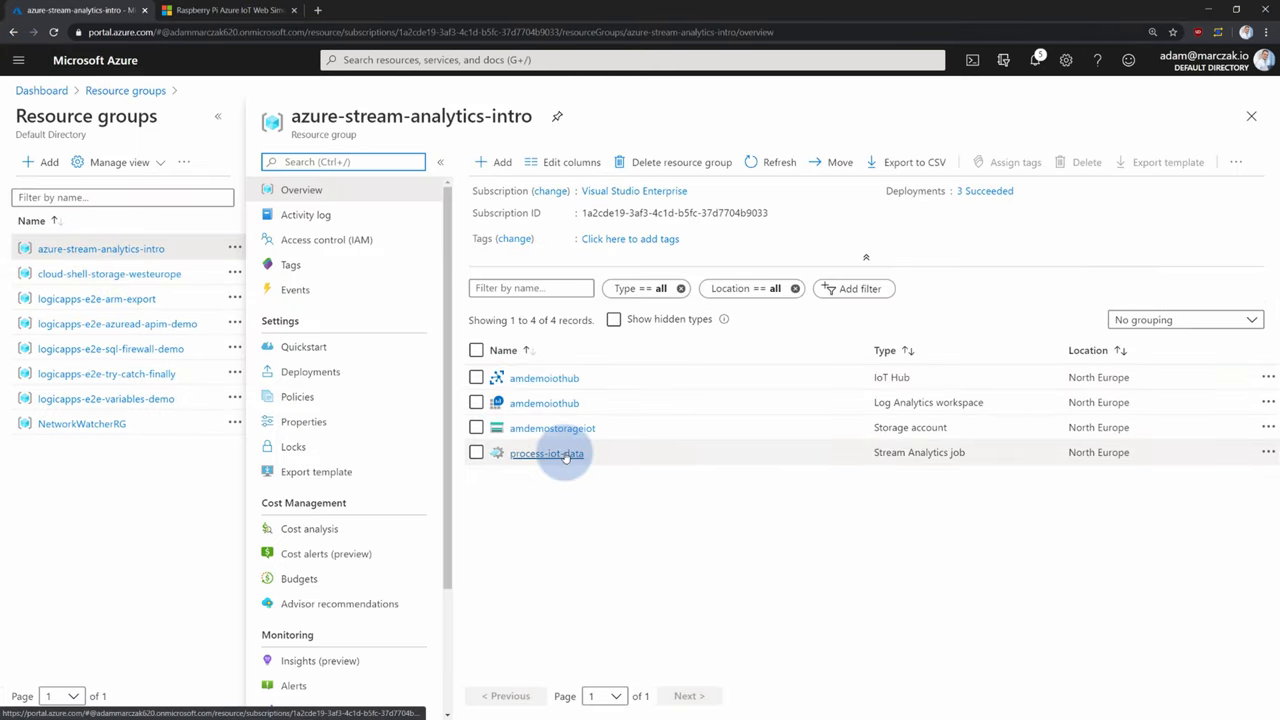
{"action": "left_click", "coordinate": [566, 455]}
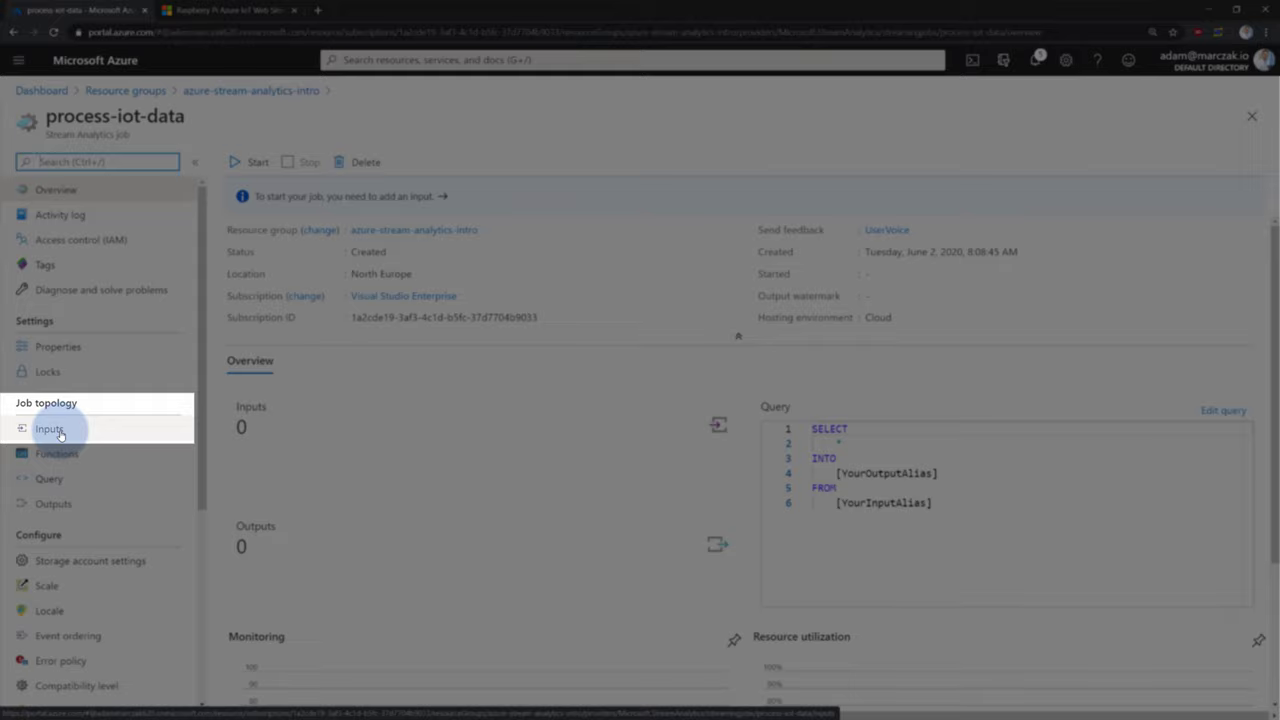
- Start adding an IoT Hub stream input to the job with the alias iotinput
{"action": "left_click", "coordinate": [50, 429]}
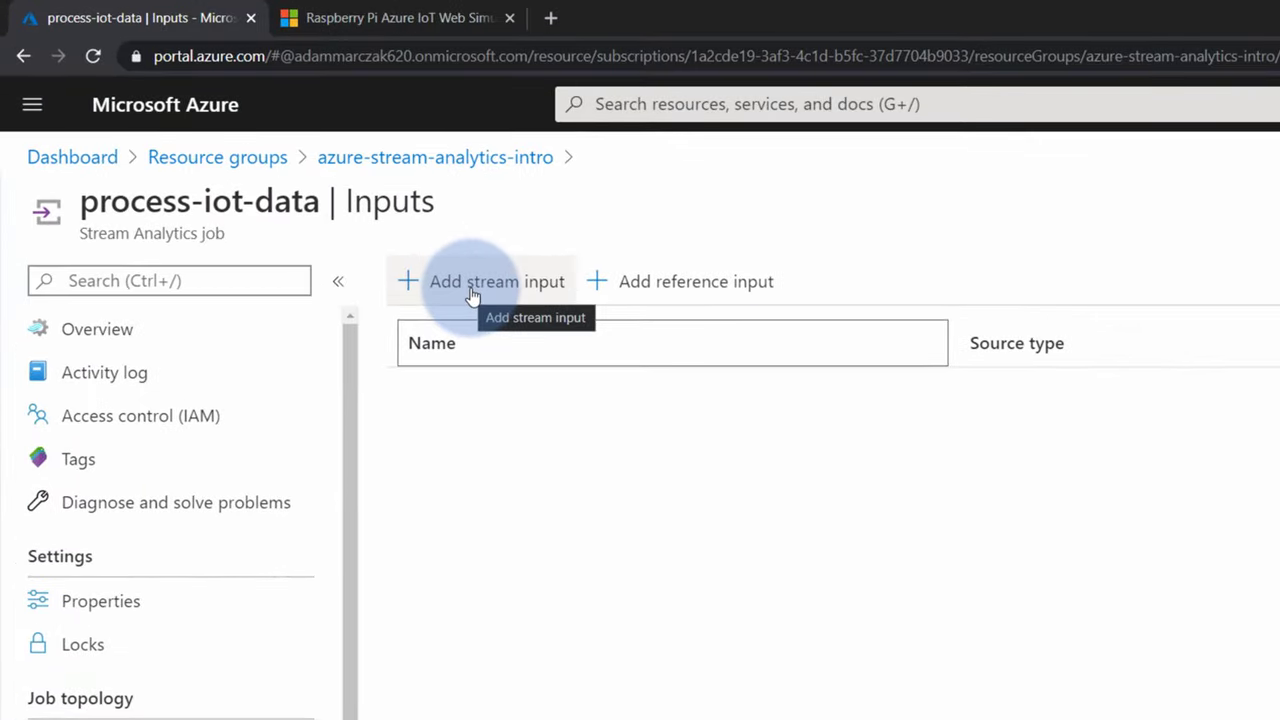
{"action": "left_click", "coordinate": [472, 283]}
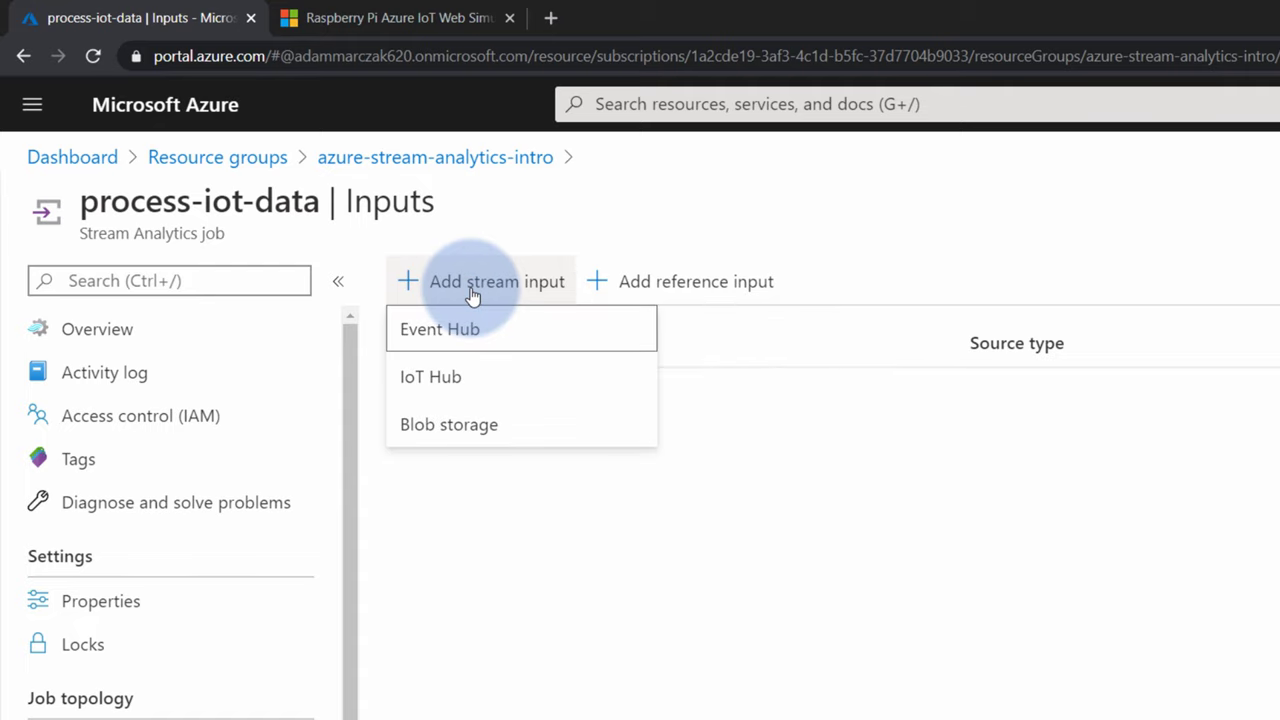
{"action": "left_click", "coordinate": [470, 388]}
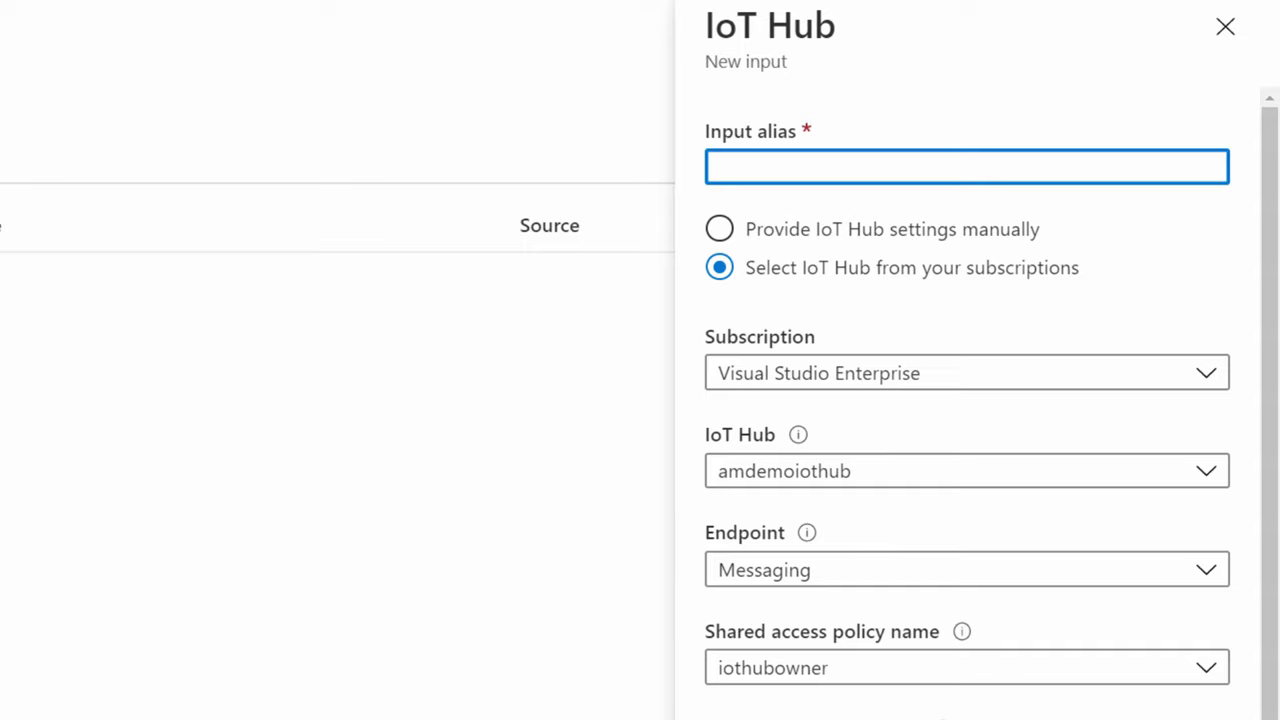
{"action": "type", "text": "iotinput"}
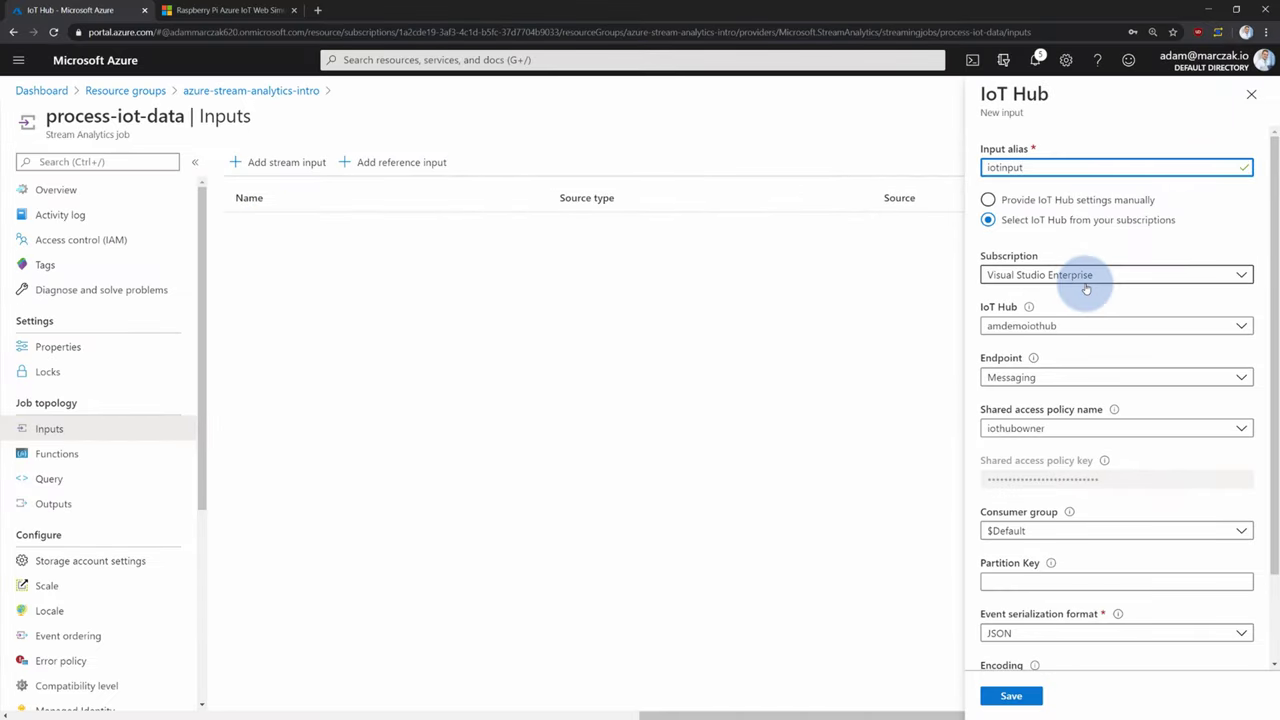
- Set the input to the amdemoiothub hub, Messaging endpoint and iothubowner policy, and save it
{"action": "left_click", "coordinate": [1090, 330]}
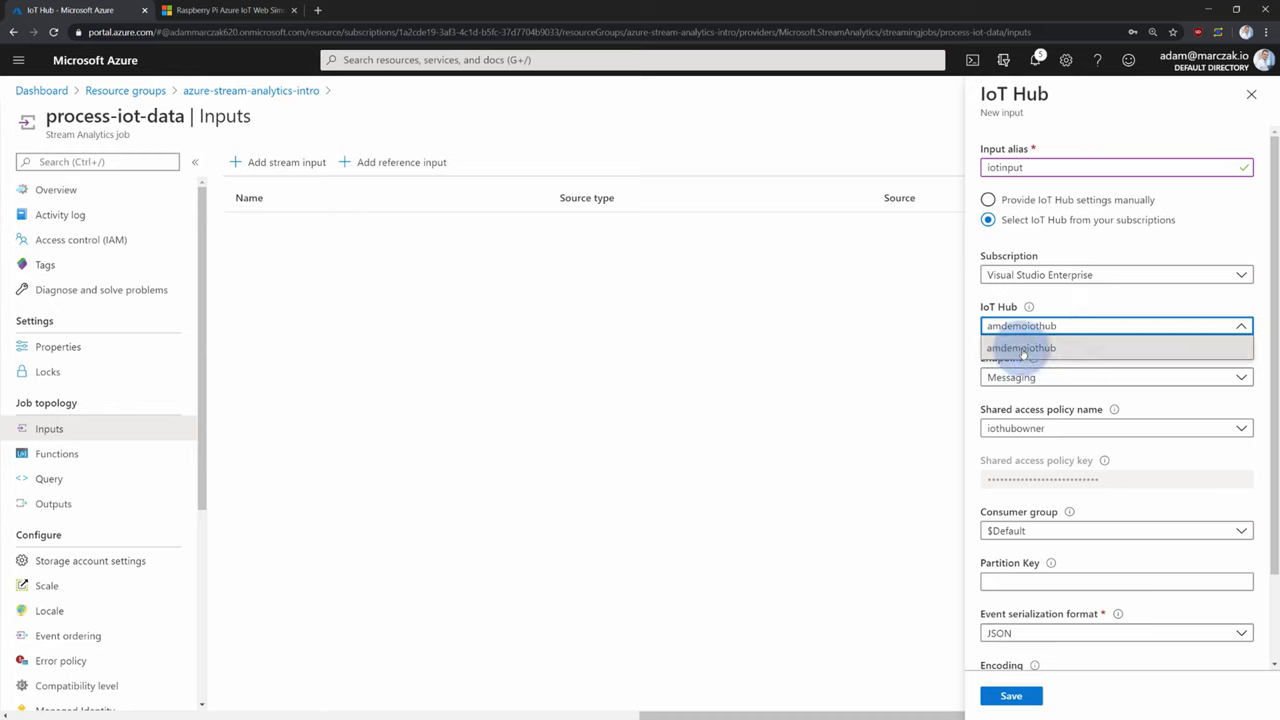
{"action": "left_click", "coordinate": [1036, 349]}
{"action": "left_click", "coordinate": [1048, 376]}
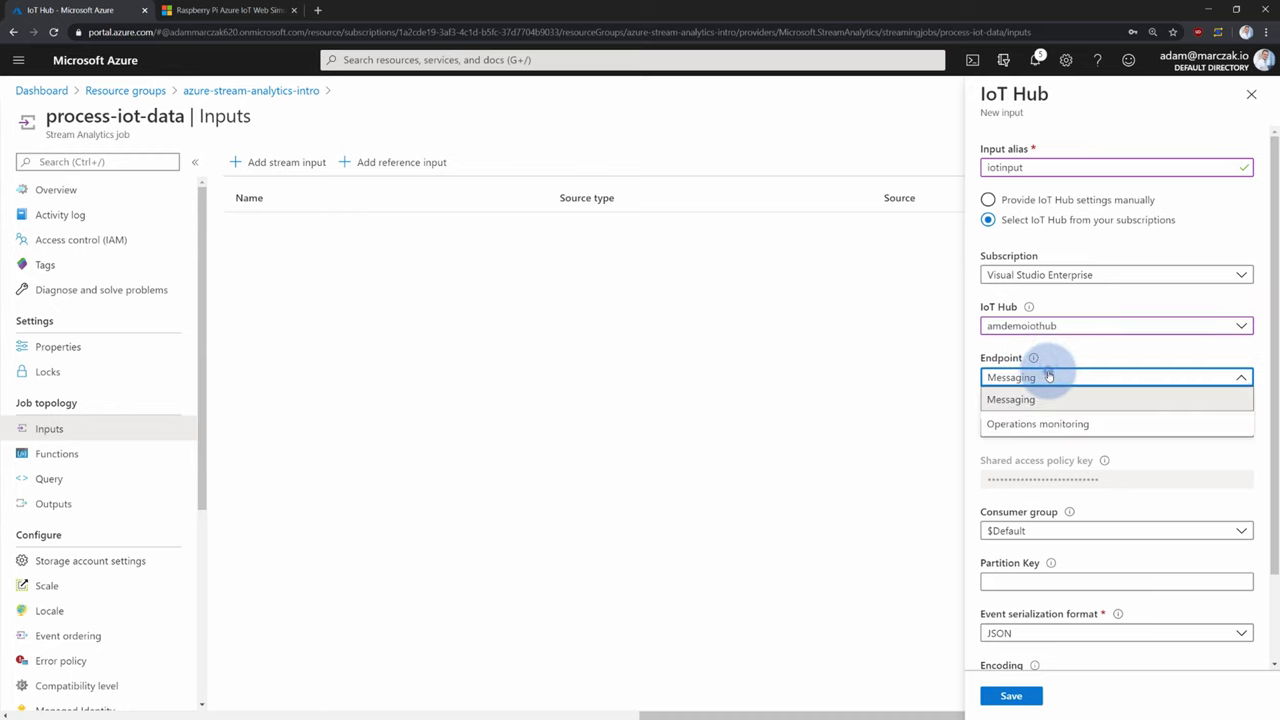
{"action": "left_click", "coordinate": [1030, 399]}
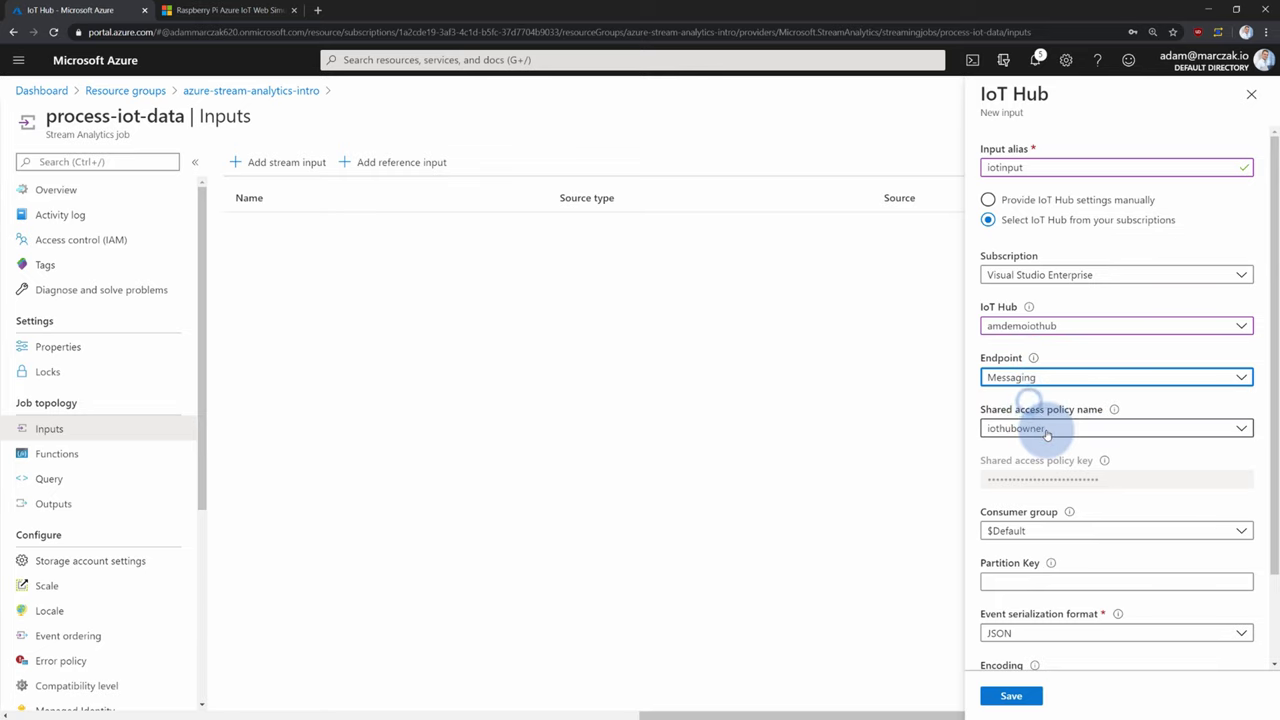
{"action": "left_click", "coordinate": [1047, 430]}
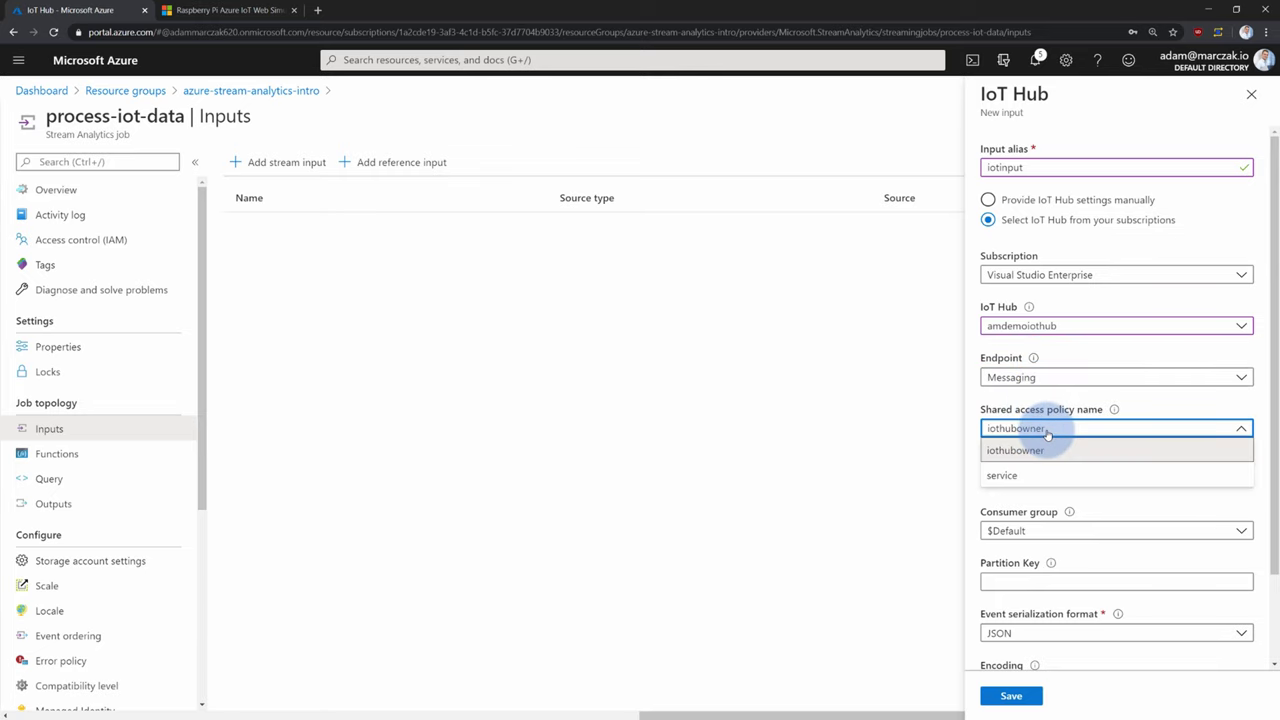
{"action": "left_click", "coordinate": [1047, 430]}
{"action": "scroll", "coordinate": [1050, 440], "scroll_direction": "down", "scroll_amount": 1}
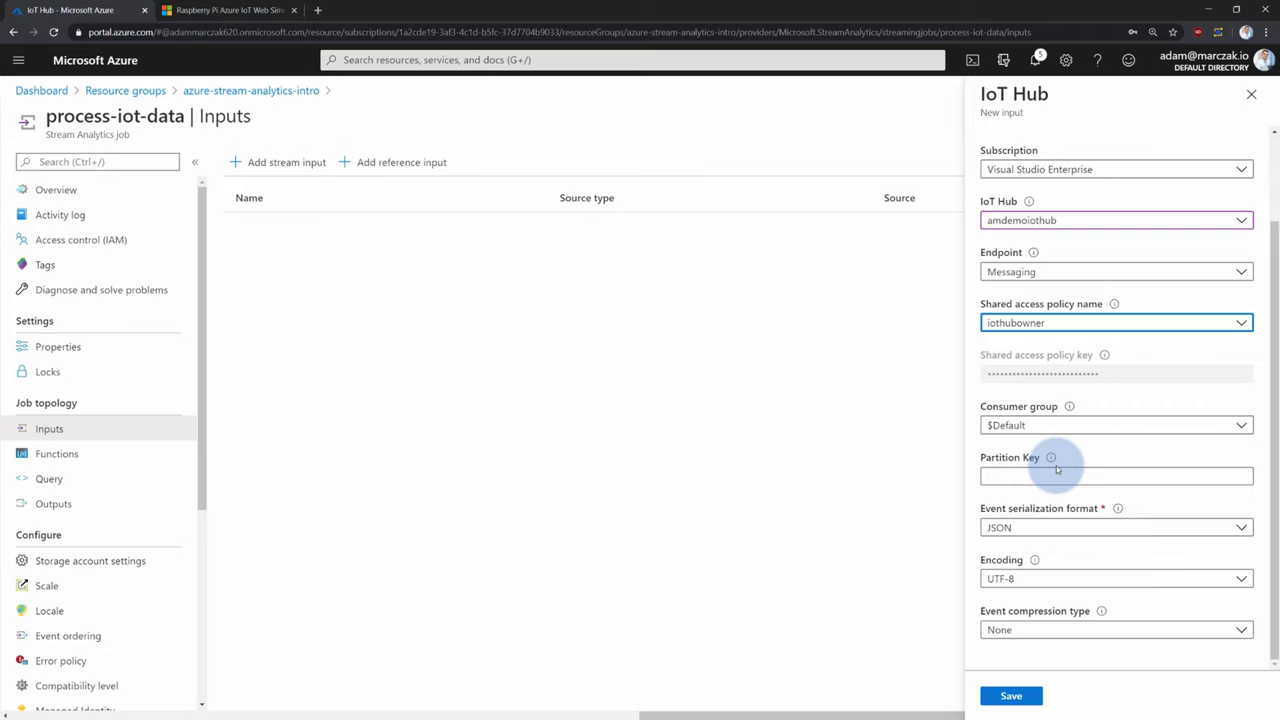
{"action": "left_click", "coordinate": [1020, 697]}
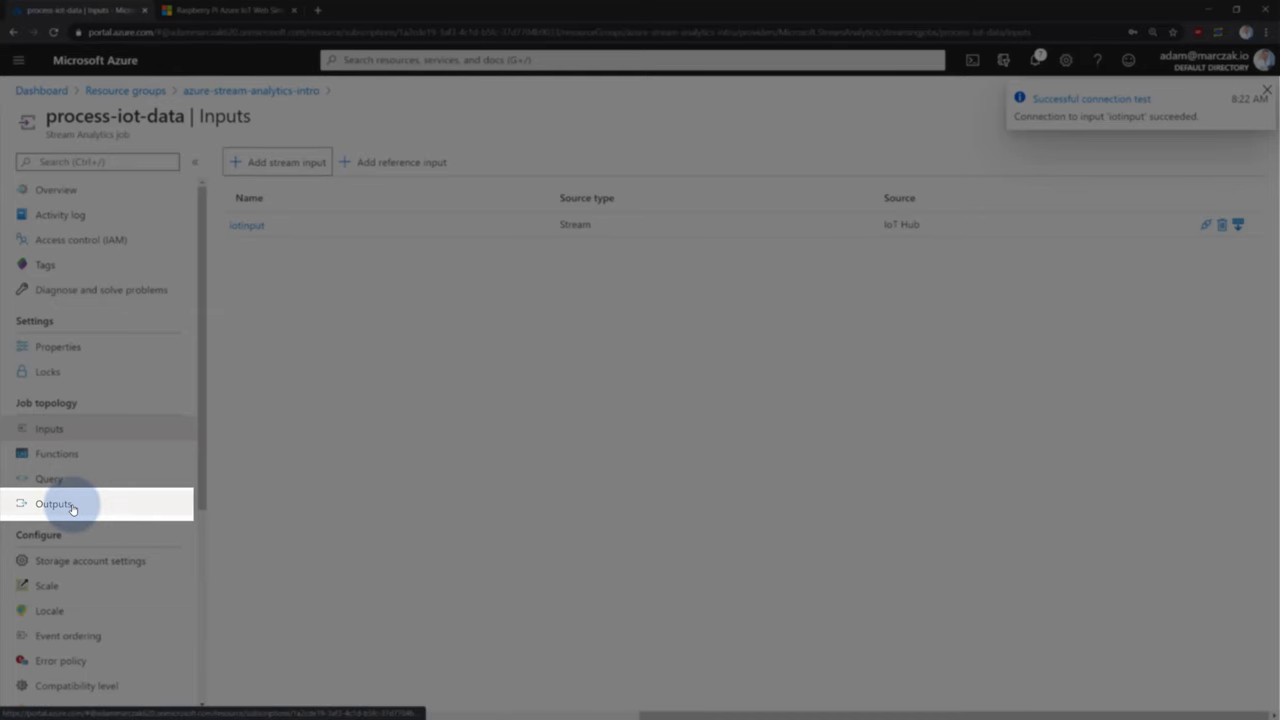
- Start adding a Blob storage/Data Lake Storage output to the job with the alias bloboutput
{"action": "left_click", "coordinate": [70, 510]}
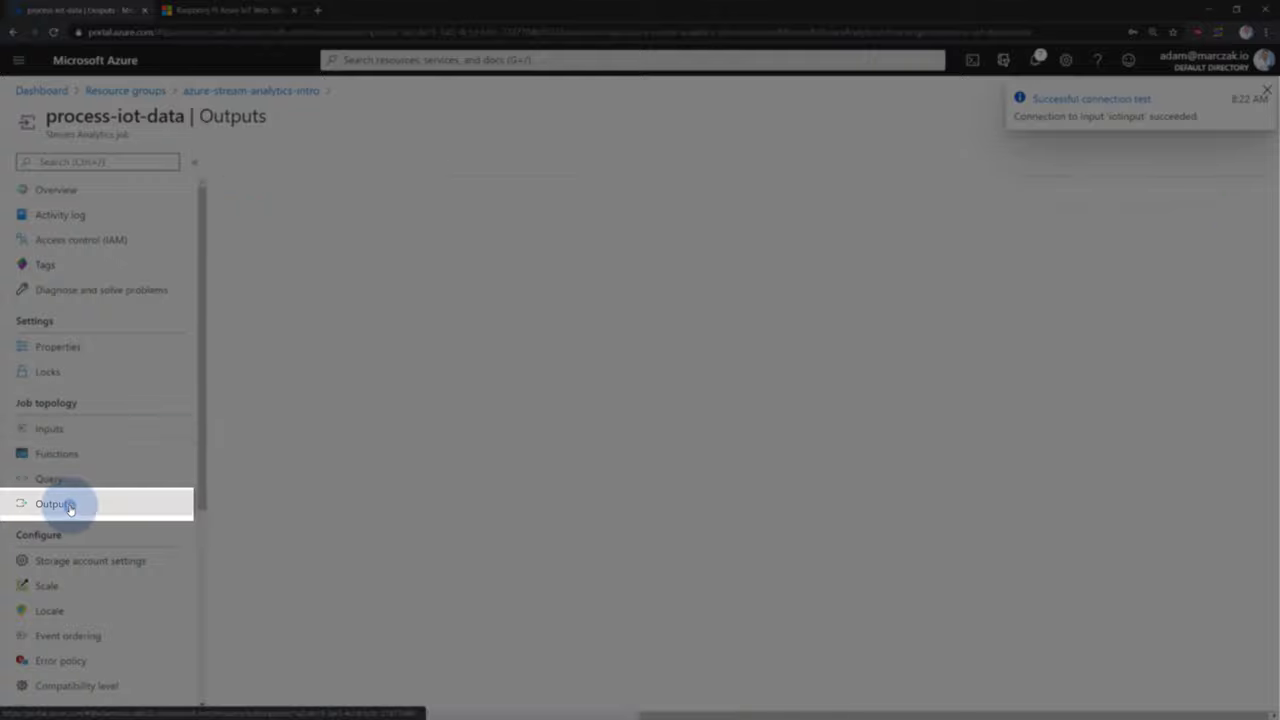
{"action": "left_click", "coordinate": [255, 164]}
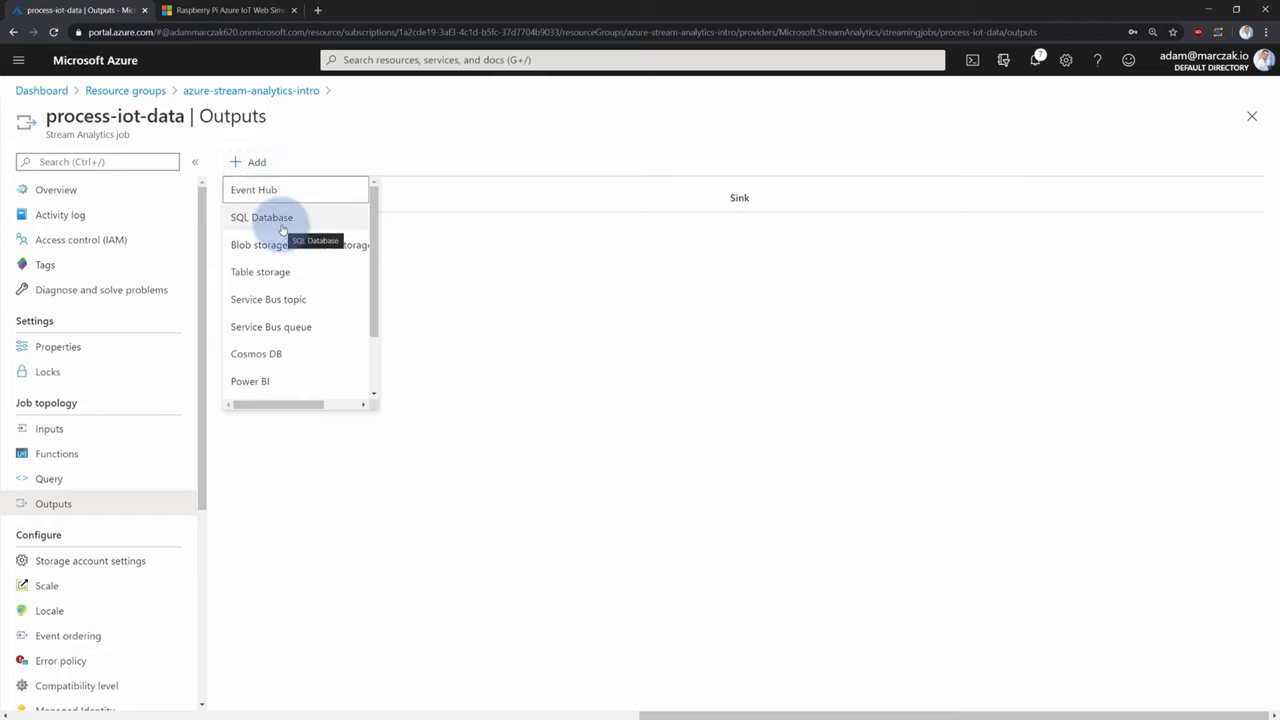
{"action": "left_click", "coordinate": [264, 248]}
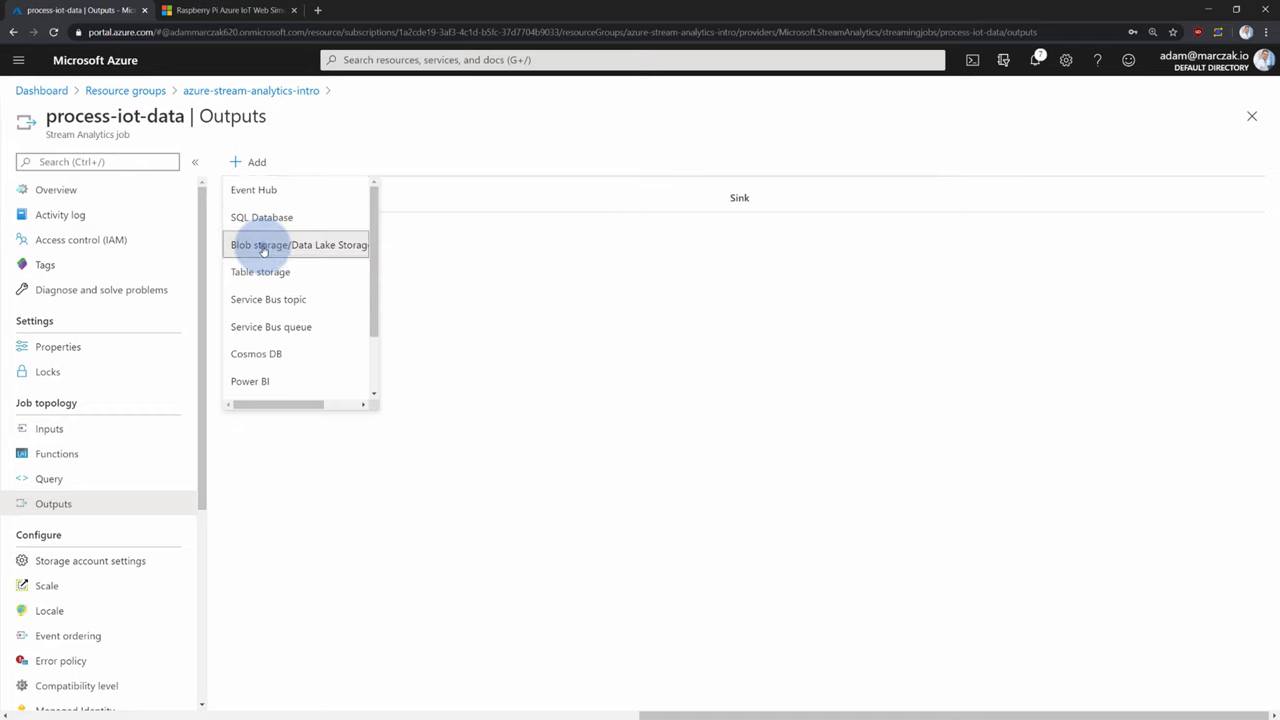
{"action": "left_click", "coordinate": [772, 142]}
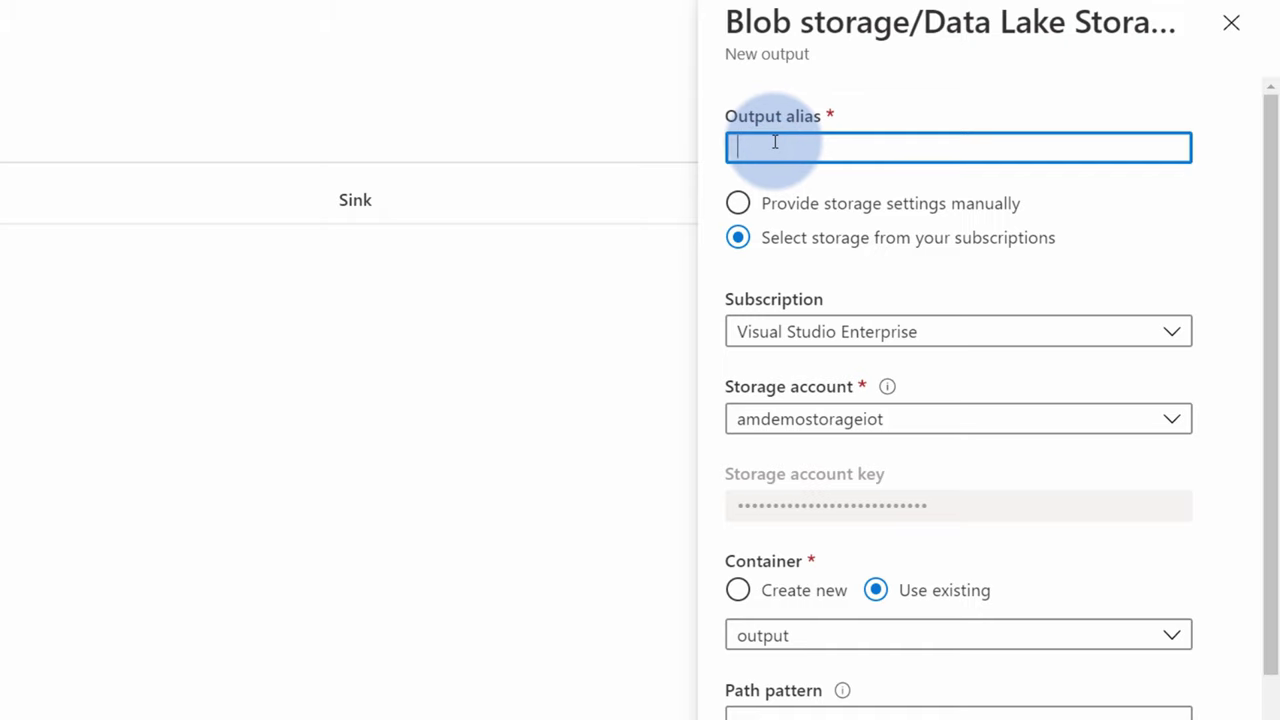
{"action": "type", "text": "bloboutput"}
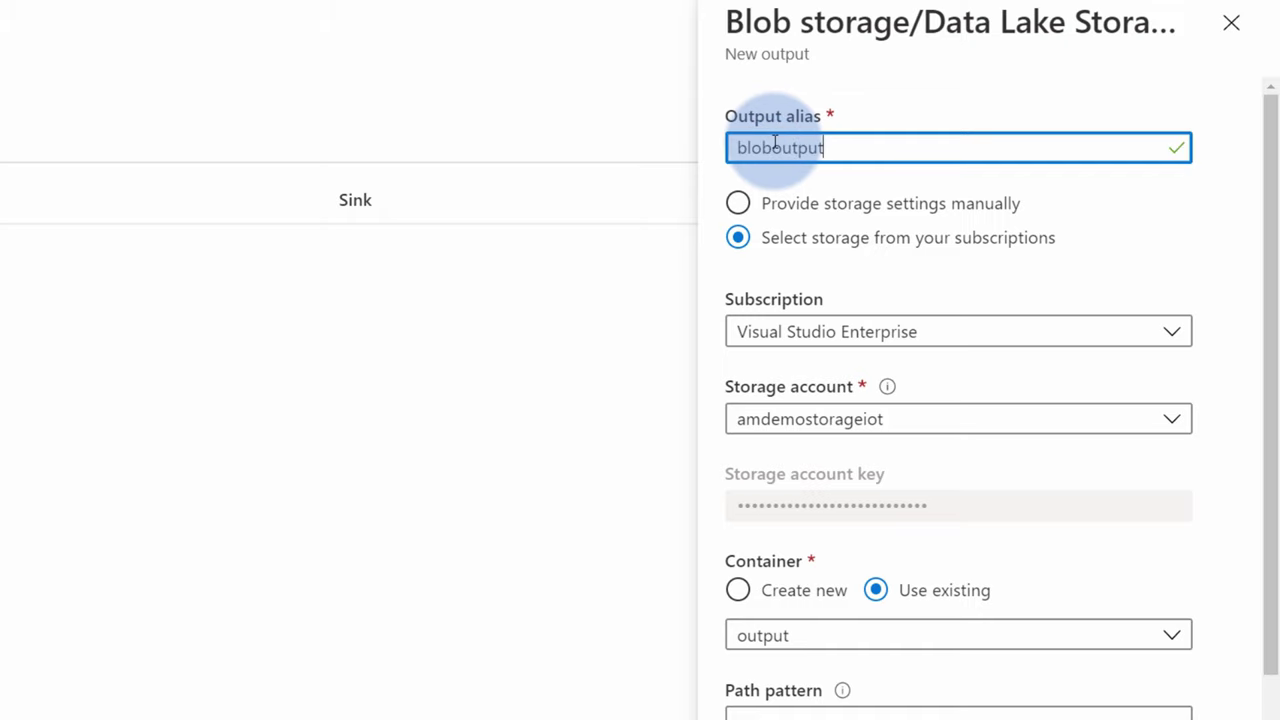